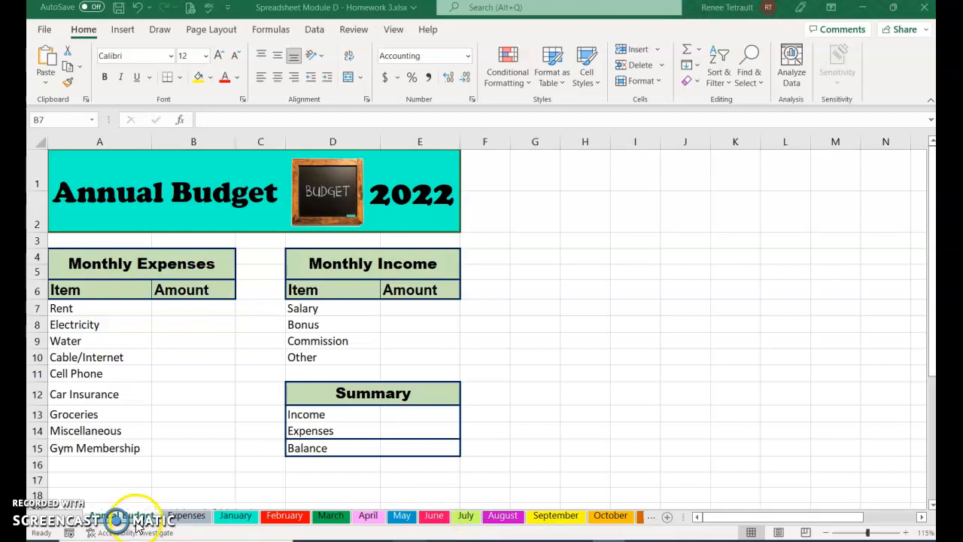
- Look through the monthly budget sheets between January and November to compare their layout and amounts
{"action": "left_click", "coordinate": [194, 516]}
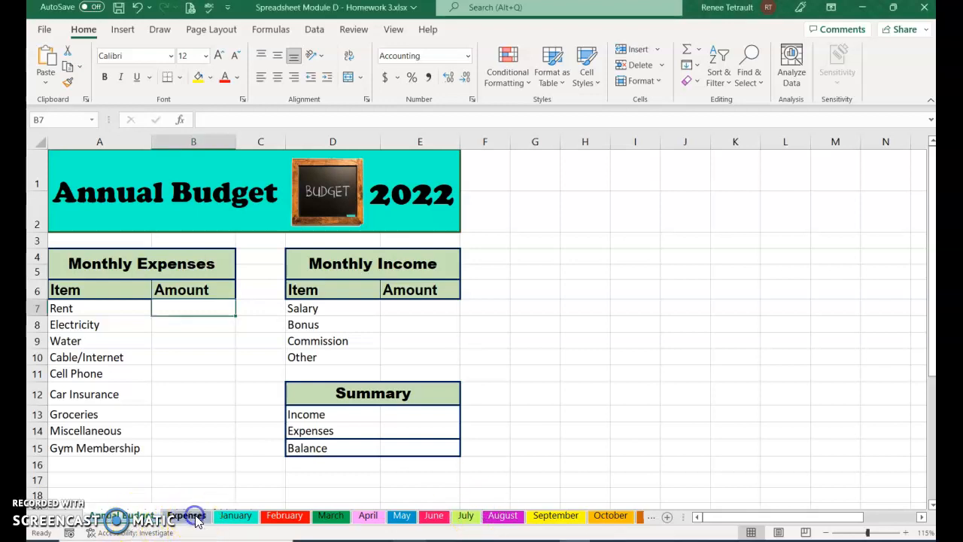
{"action": "left_click", "coordinate": [233, 519]}
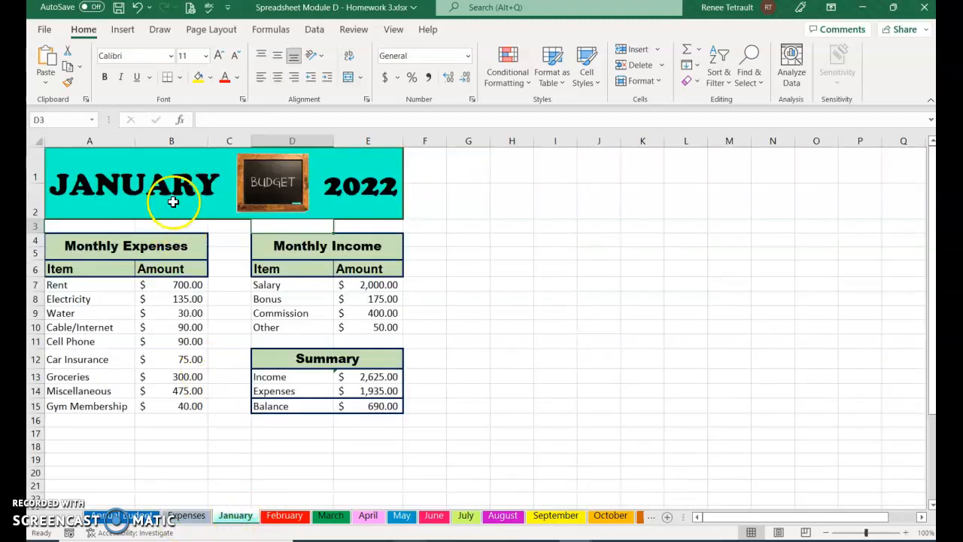
{"action": "left_click", "coordinate": [274, 519]}
{"action": "left_click", "coordinate": [328, 518]}
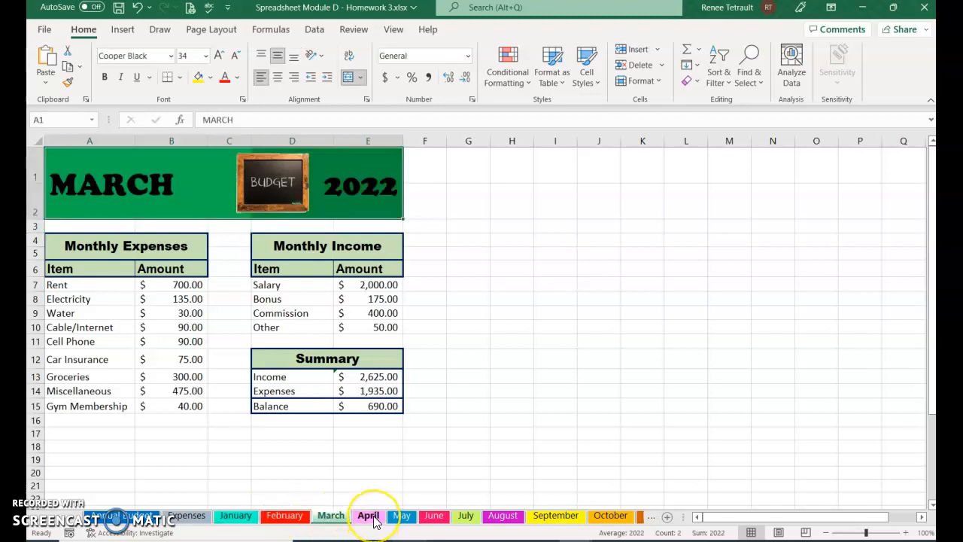
{"action": "left_click", "coordinate": [369, 518]}
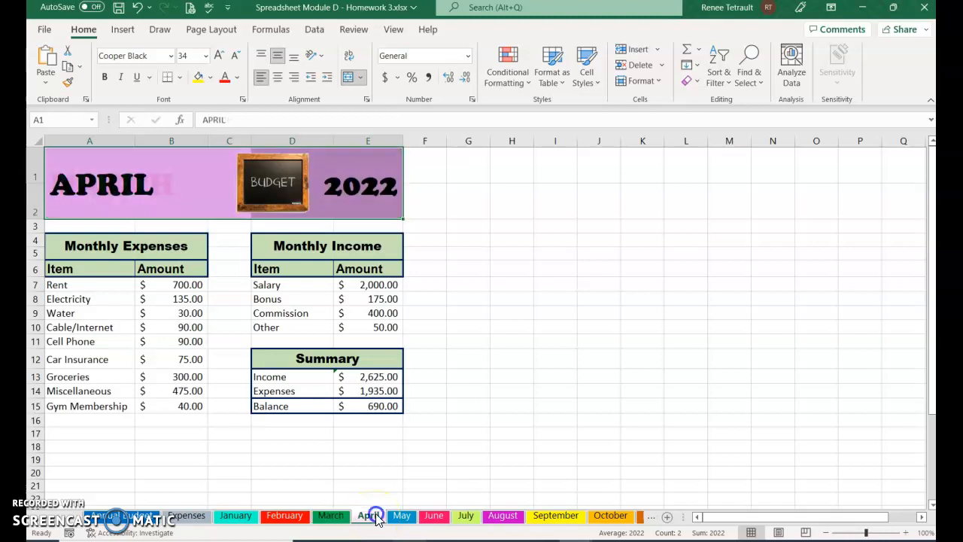
{"action": "left_click", "coordinate": [401, 516]}
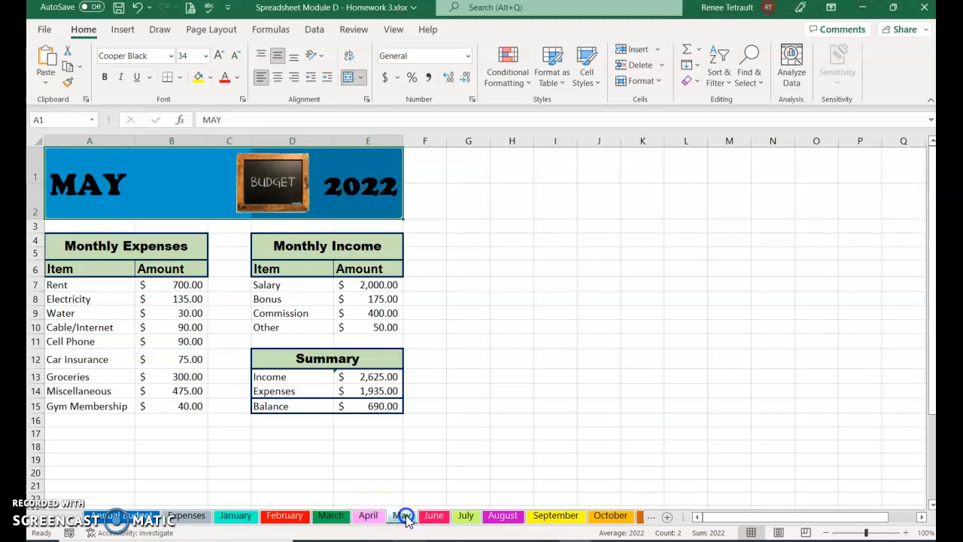
{"action": "left_click", "coordinate": [547, 516]}
{"action": "left_click", "coordinate": [622, 517]}
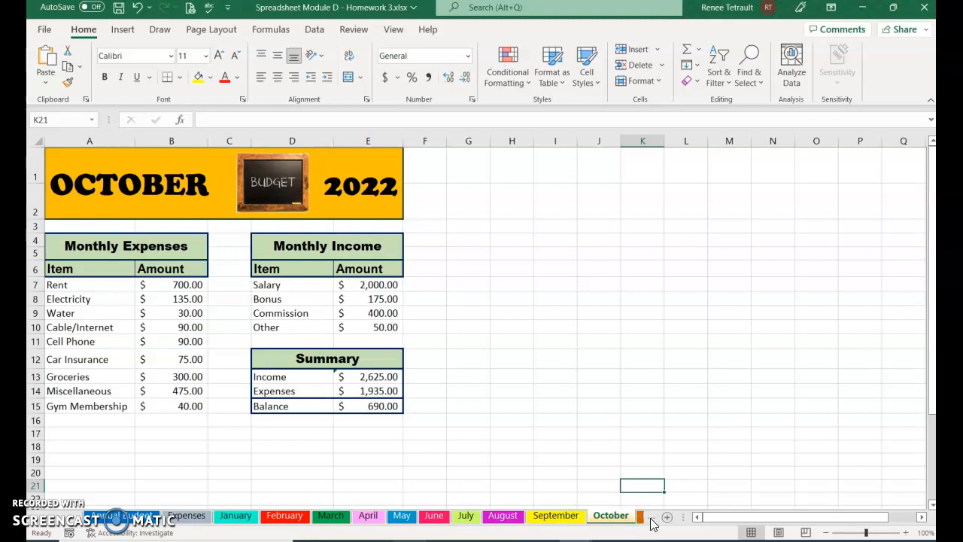
{"action": "left_click", "coordinate": [650, 517]}
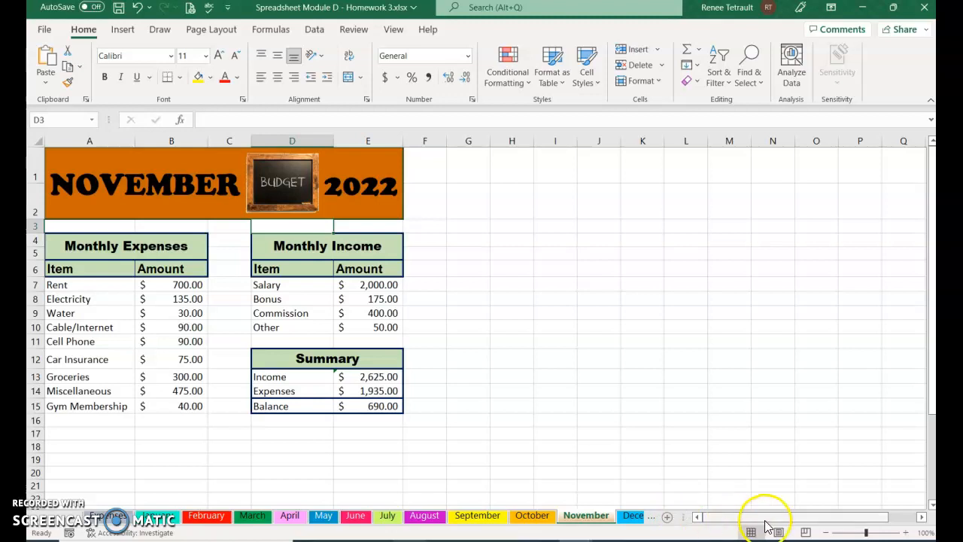
- Widen the sheet tab area until all tabs from Annual Budget through December fit, and return to the Annual Budget sheet
{"action": "left_click_drag", "start_coordinate": [682, 516], "coordinate": [724, 519]}
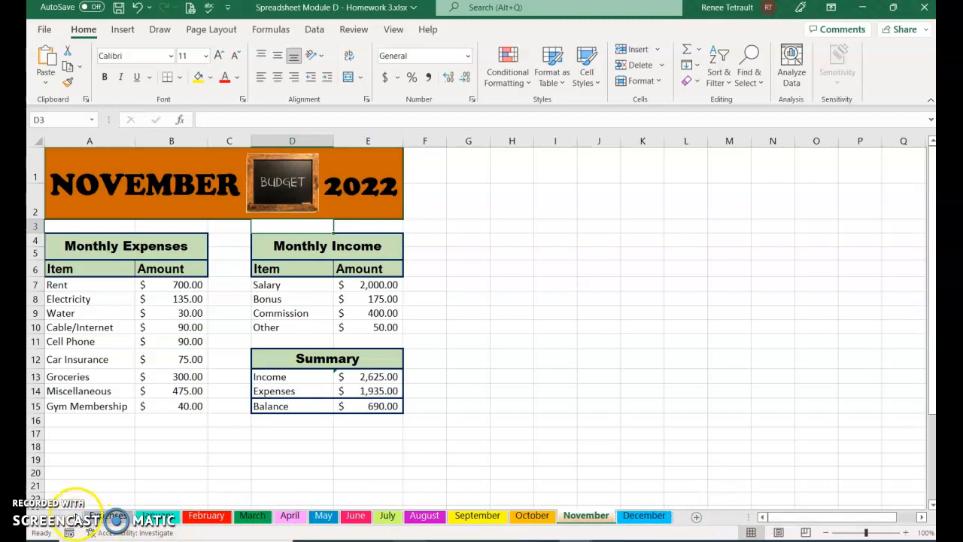
{"action": "left_click", "coordinate": [73, 514]}
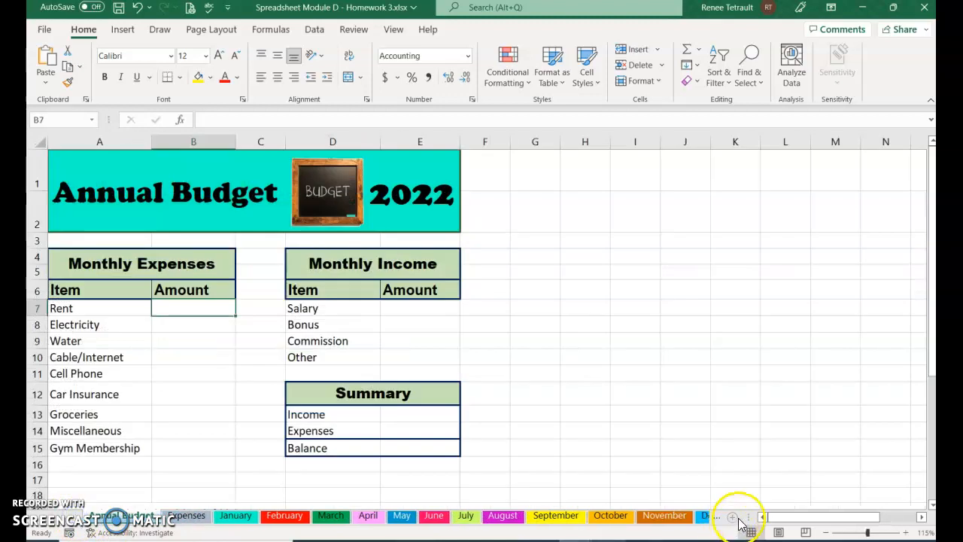
{"action": "left_click_drag", "start_coordinate": [747, 516], "coordinate": [794, 516]}
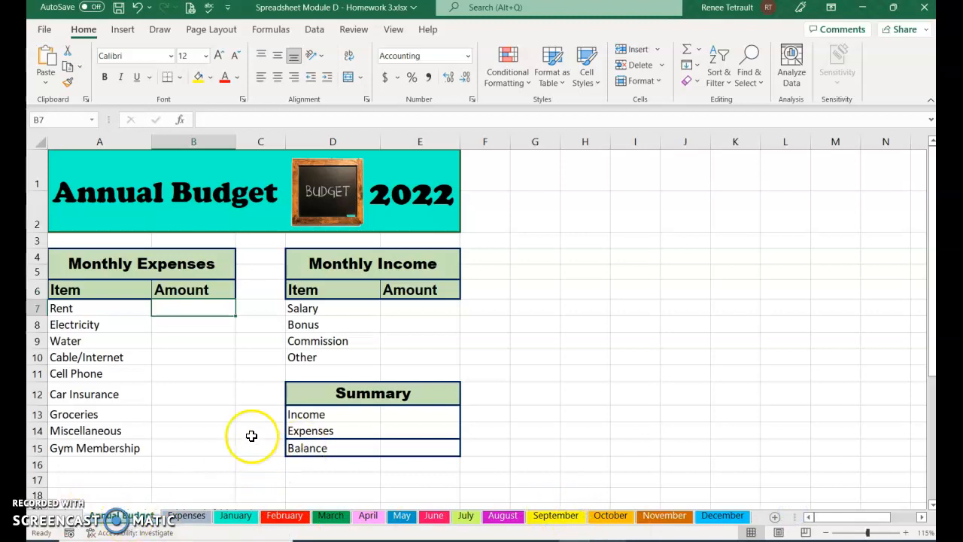
- Check the January, February, March and April sheets for matching positions of the expense and income items
{"action": "left_click", "coordinate": [246, 516]}
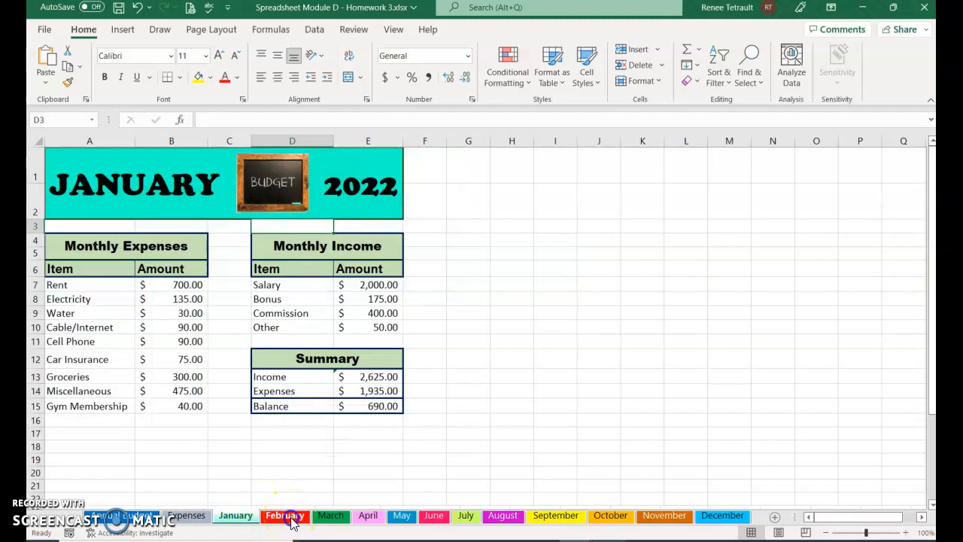
{"action": "left_click", "coordinate": [286, 518]}
{"action": "left_click", "coordinate": [330, 516]}
{"action": "left_click", "coordinate": [368, 516]}
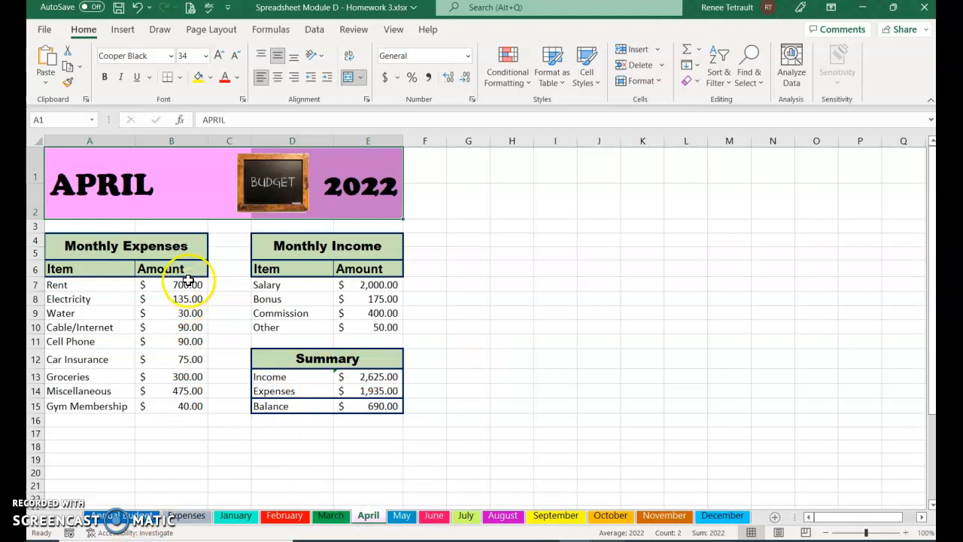
- On the Annual Budget sheet, sum B7 across the January through December sheets in Rent cell B7 and fill the formula down to B15
{"action": "left_click", "coordinate": [114, 516]}
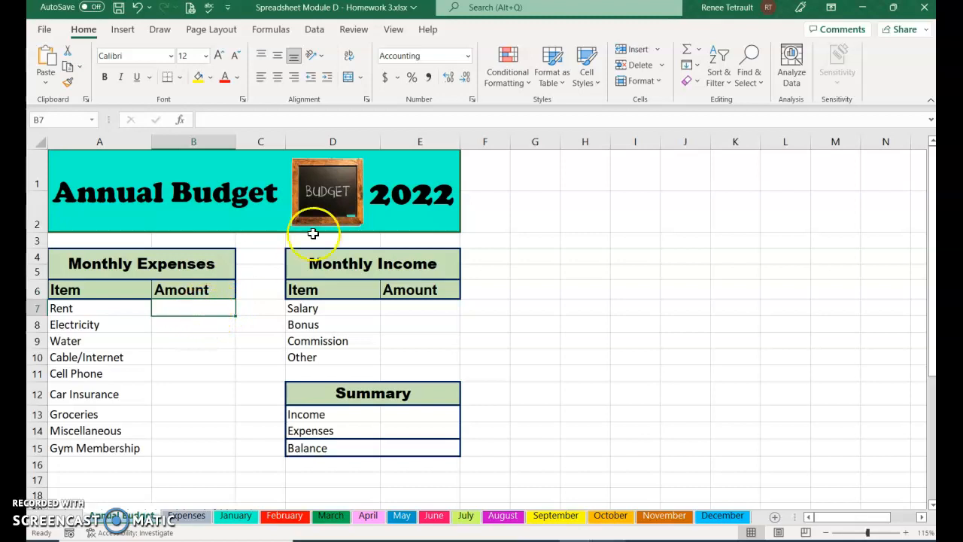
{"action": "left_click", "coordinate": [690, 53]}
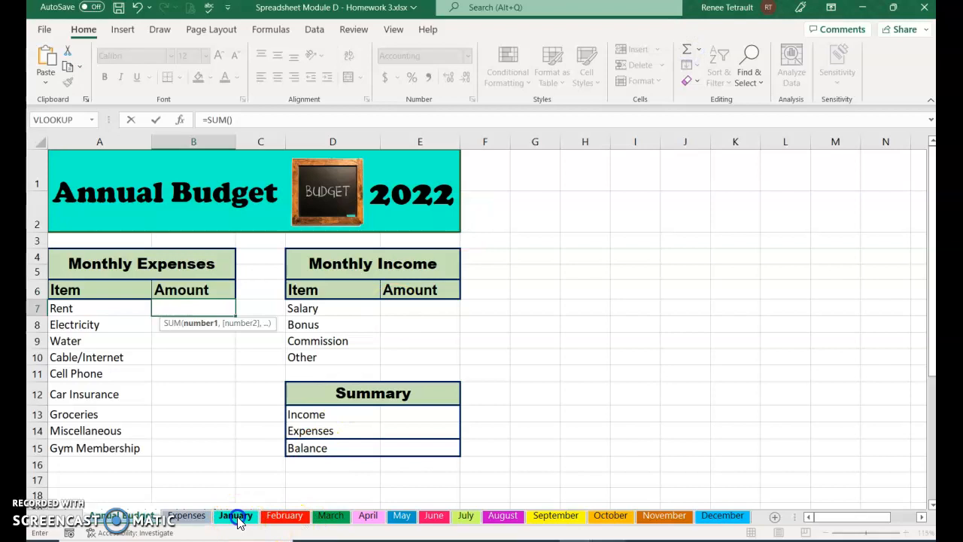
{"action": "left_click", "coordinate": [236, 516]}
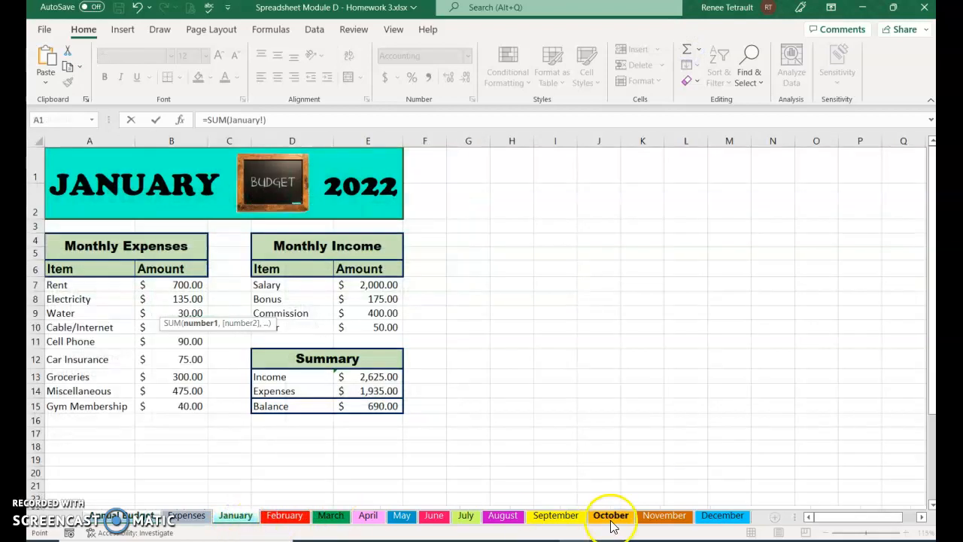
{"action": "left_click", "coordinate": [700, 517], "text": "shift"}
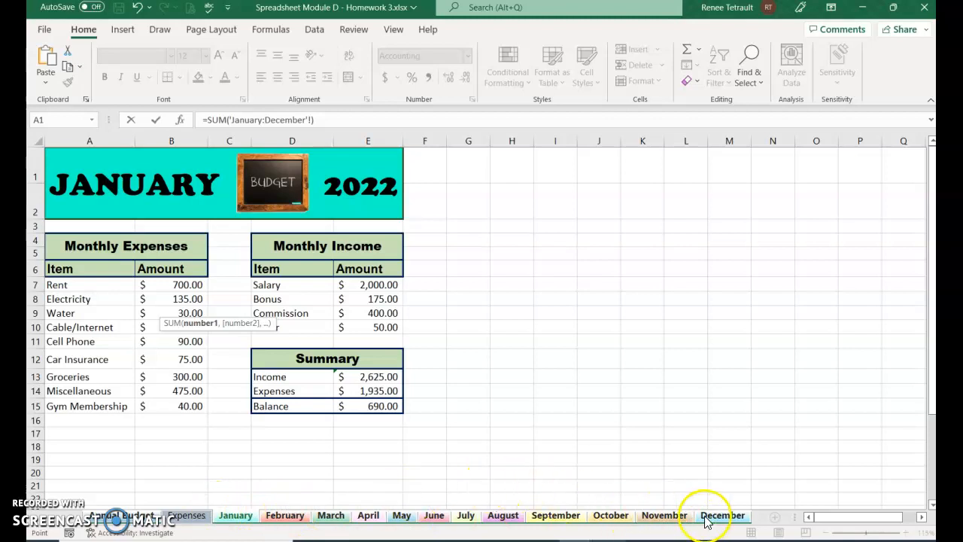
{"action": "left_click", "coordinate": [181, 287]}
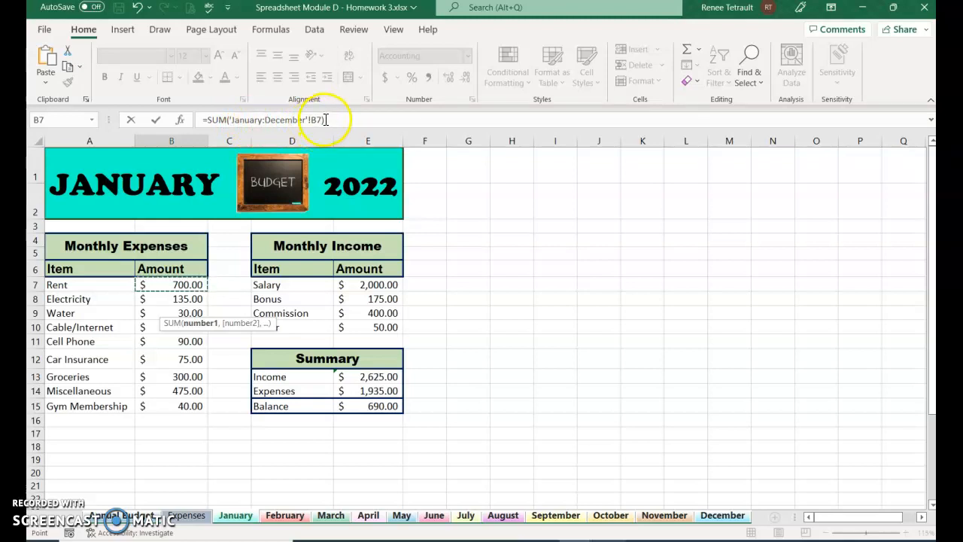
{"action": "key", "text": "Return"}
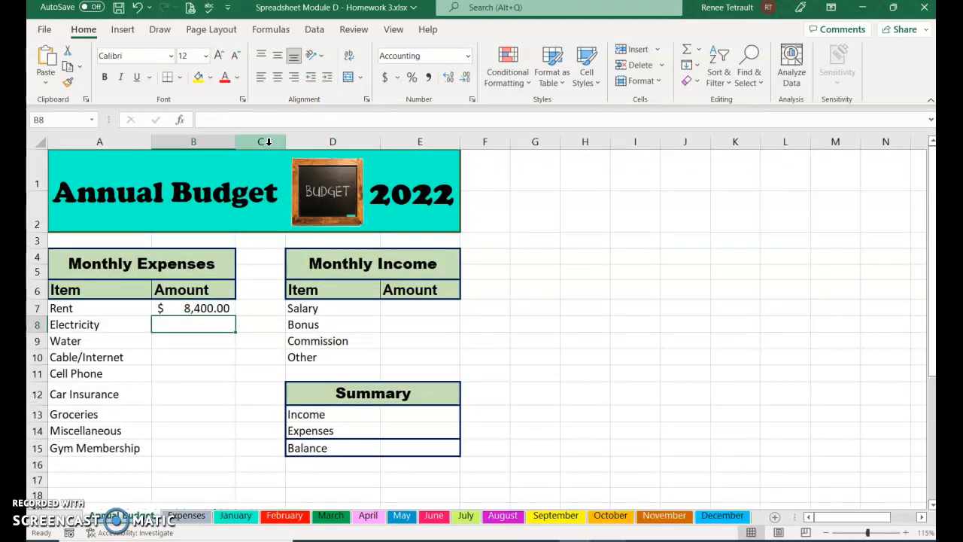
{"action": "left_click", "coordinate": [213, 309]}
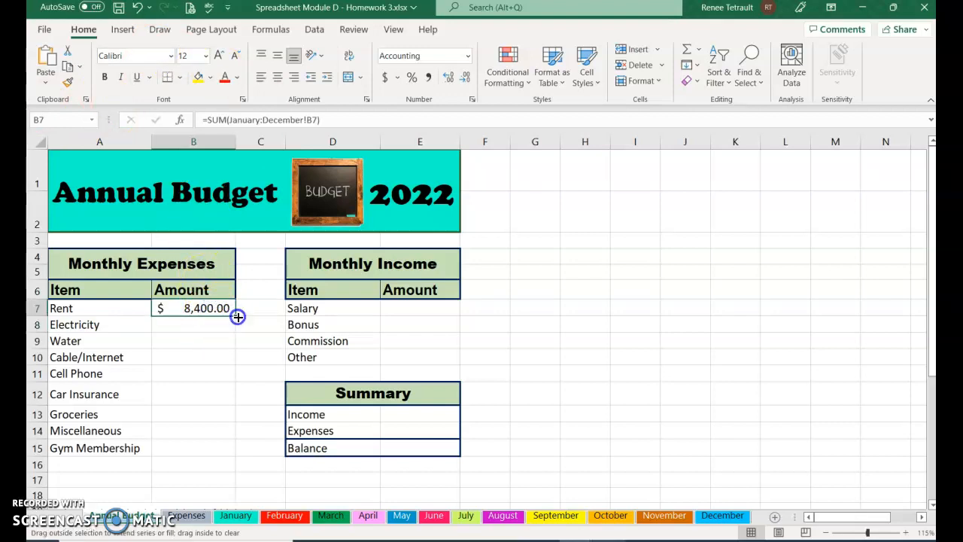
{"action": "double_click", "coordinate": [235, 316]}
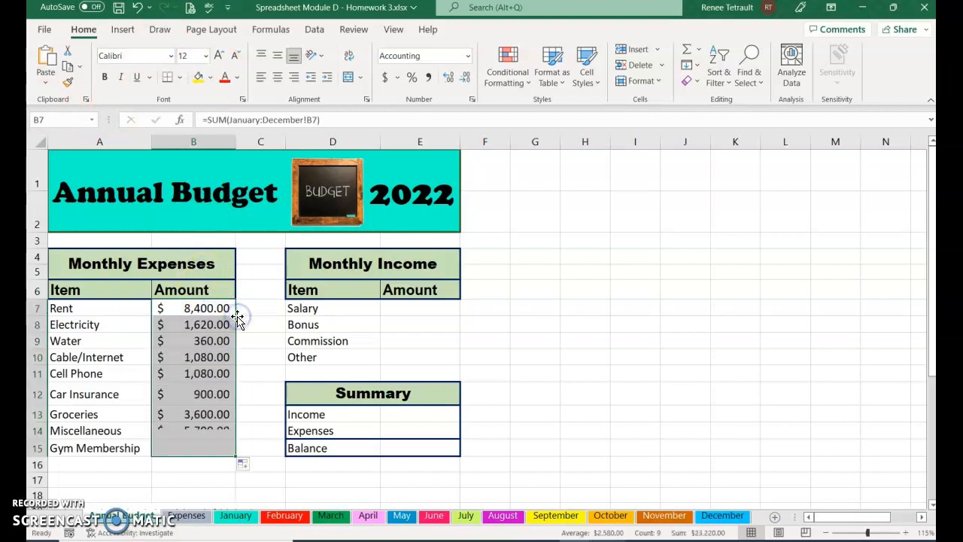
- Sum E7 across the January through December sheets in Annual Budget's Salary cell E7 and fill the formula down to E10
{"action": "left_click", "coordinate": [417, 309]}
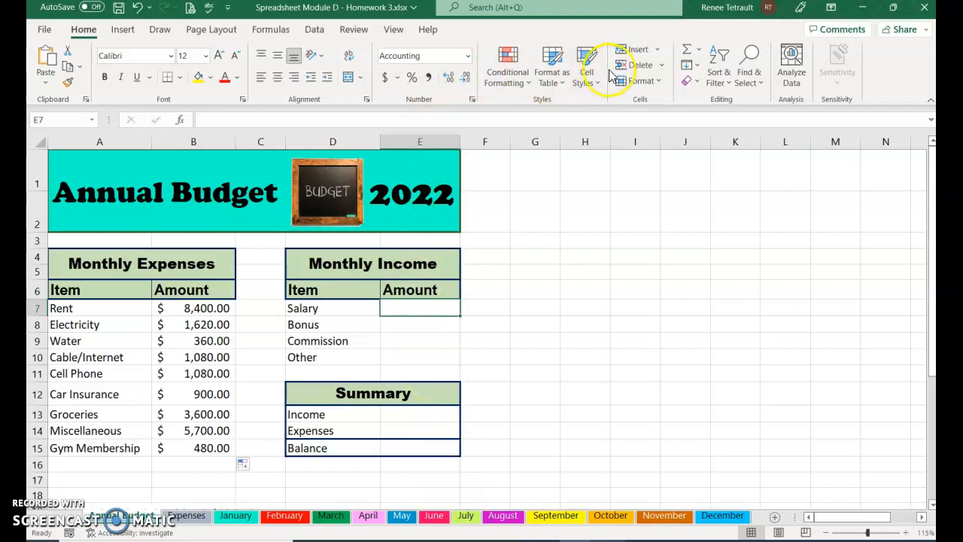
{"action": "left_click", "coordinate": [686, 51]}
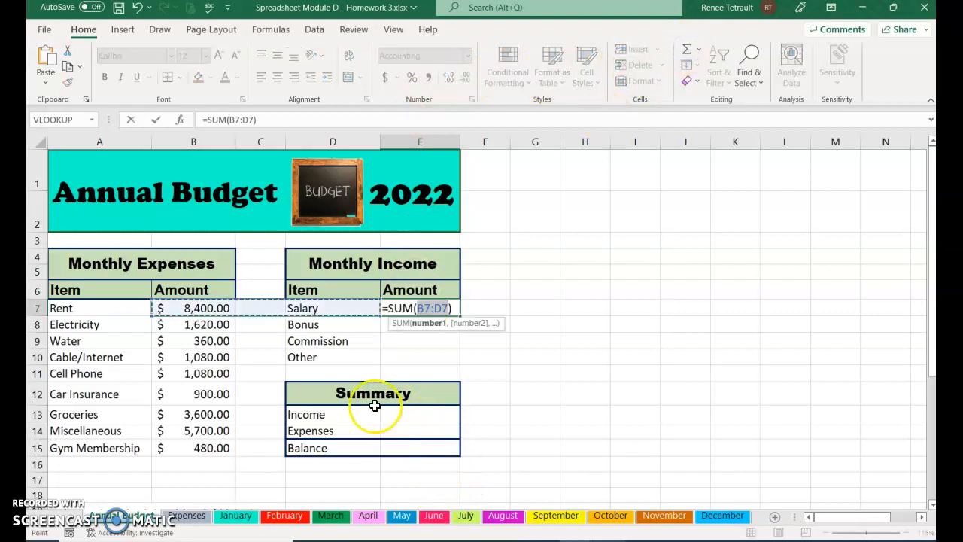
{"action": "left_click", "coordinate": [239, 516]}
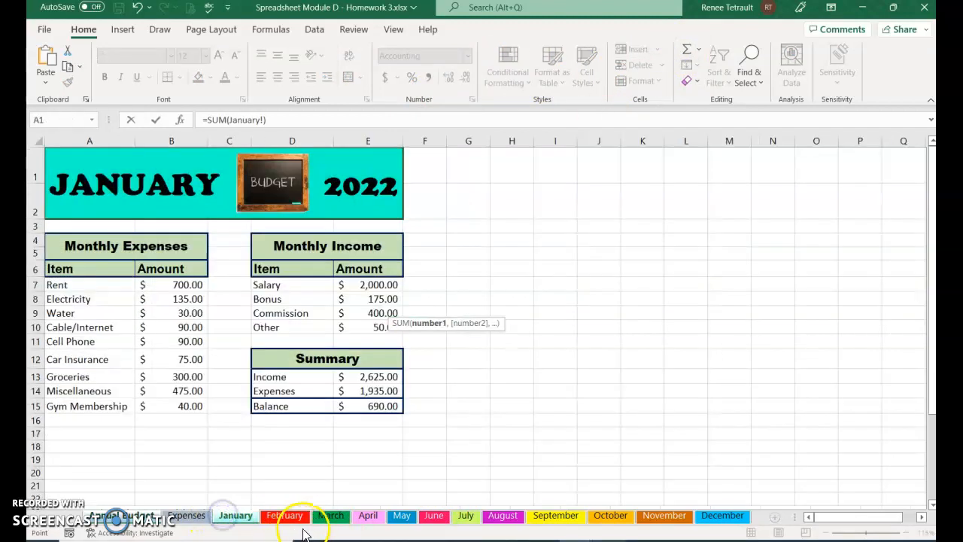
{"action": "left_click", "coordinate": [722, 516], "text": "shift"}
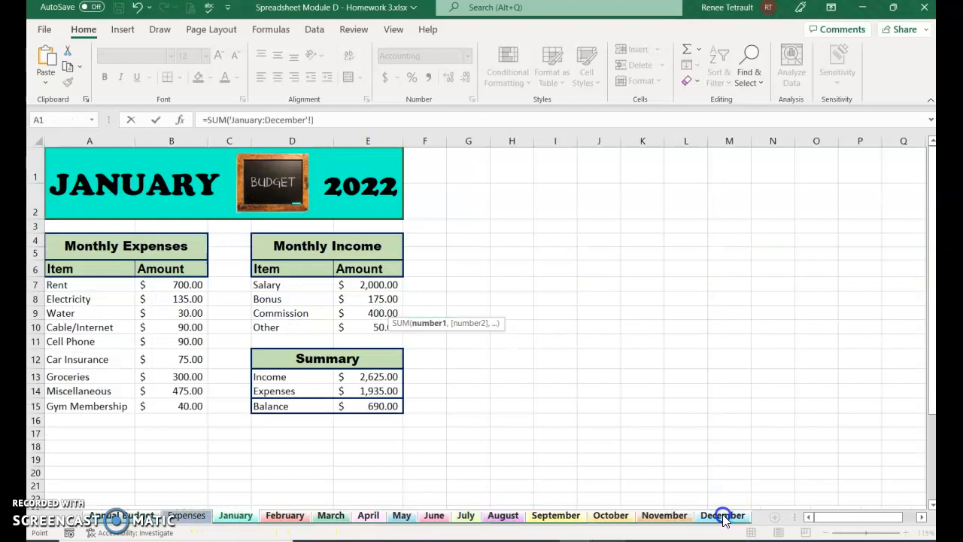
{"action": "left_click", "coordinate": [370, 285]}
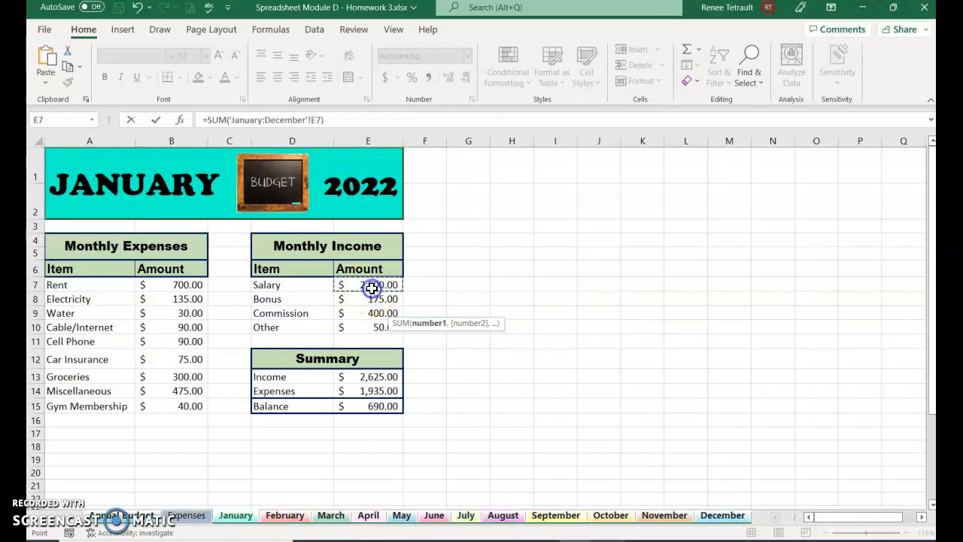
{"action": "key", "text": "Return"}
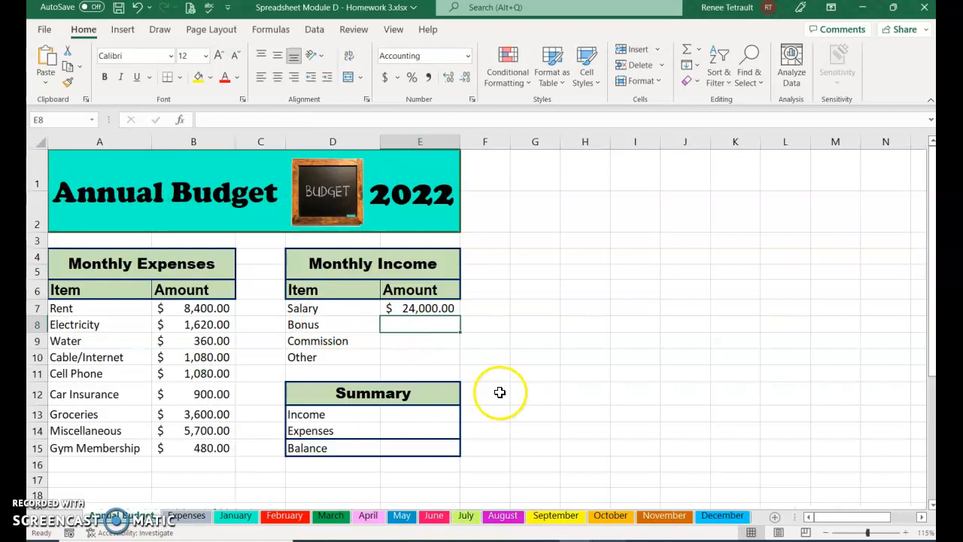
{"action": "left_click", "coordinate": [446, 311]}
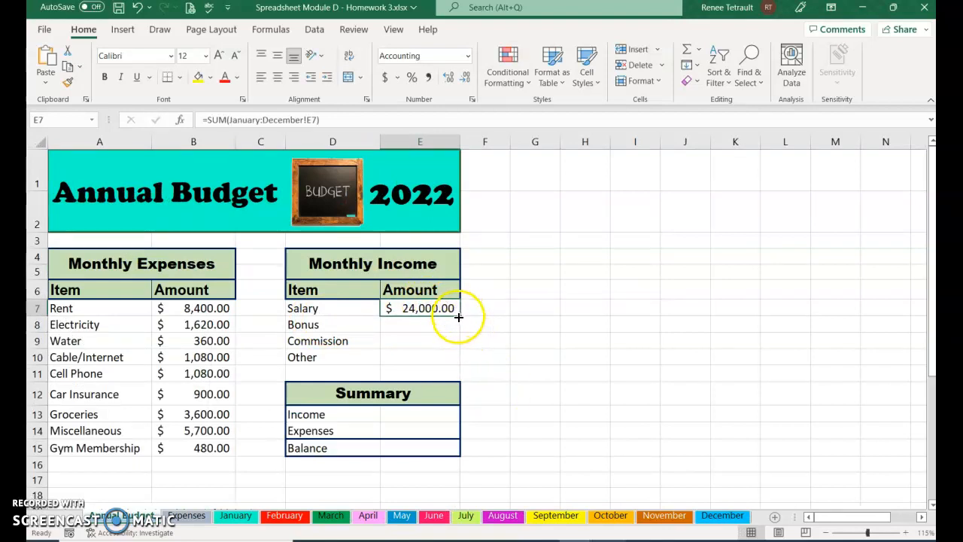
{"action": "left_click_drag", "start_coordinate": [458, 317], "coordinate": [456, 367]}
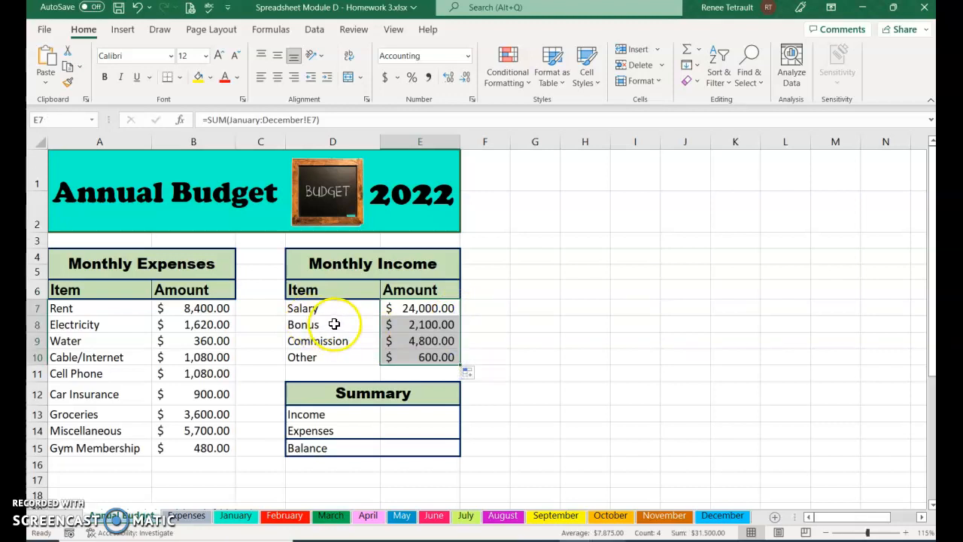
{"action": "left_click", "coordinate": [409, 358]}
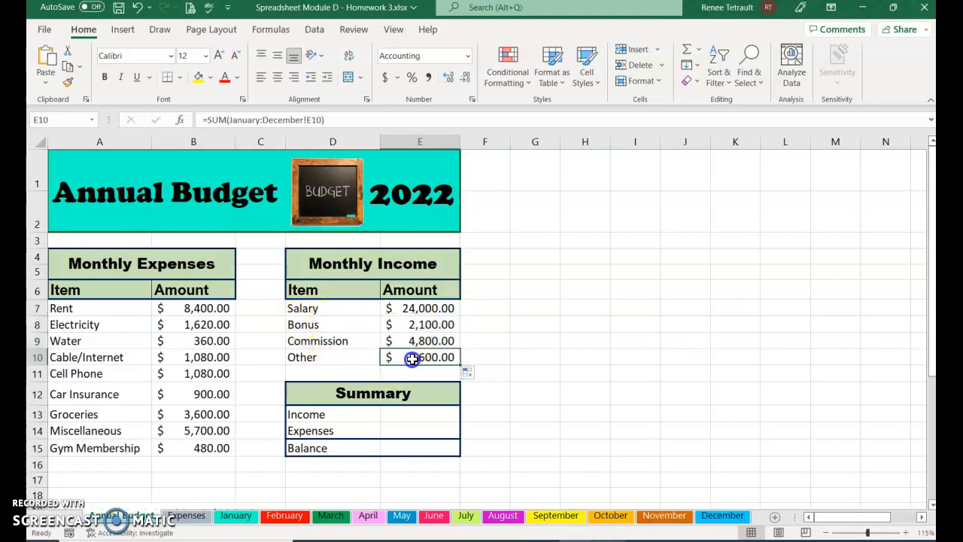
- In the Annual Budget summary's Income cell E13, enter a SUM of E13 across the January through December sheets
{"action": "left_click", "coordinate": [399, 414]}
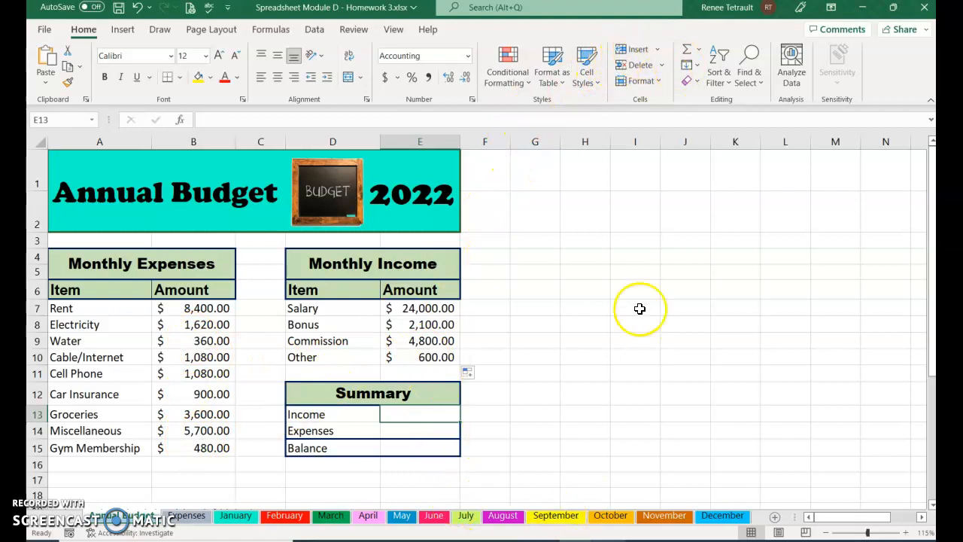
{"action": "left_click", "coordinate": [557, 516]}
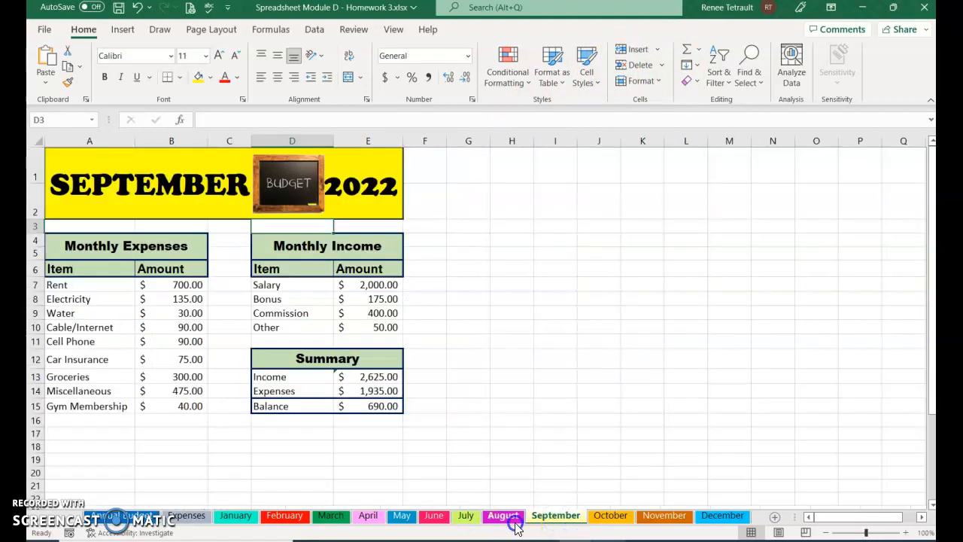
{"action": "left_click", "coordinate": [502, 515]}
{"action": "left_click", "coordinate": [120, 515]}
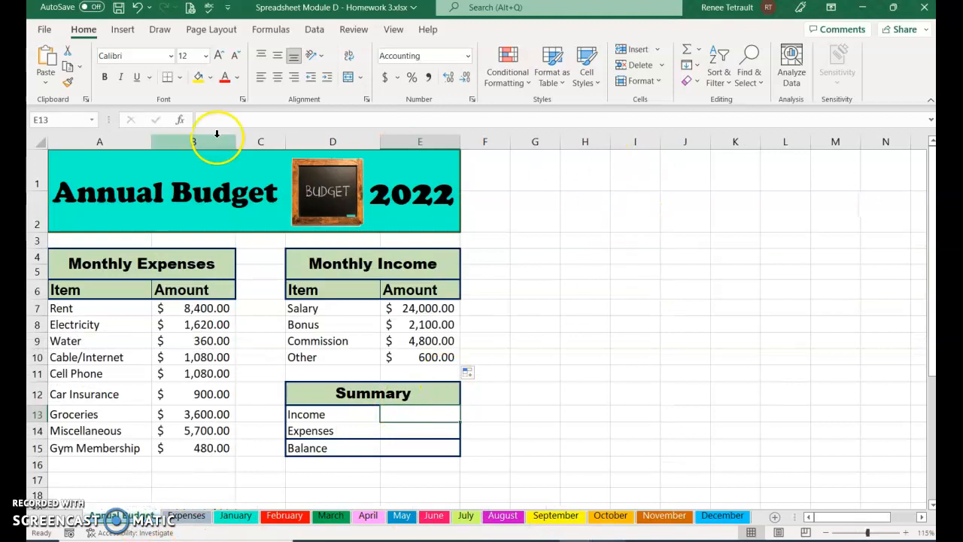
{"action": "left_click", "coordinate": [687, 51]}
{"action": "left_click", "coordinate": [234, 516]}
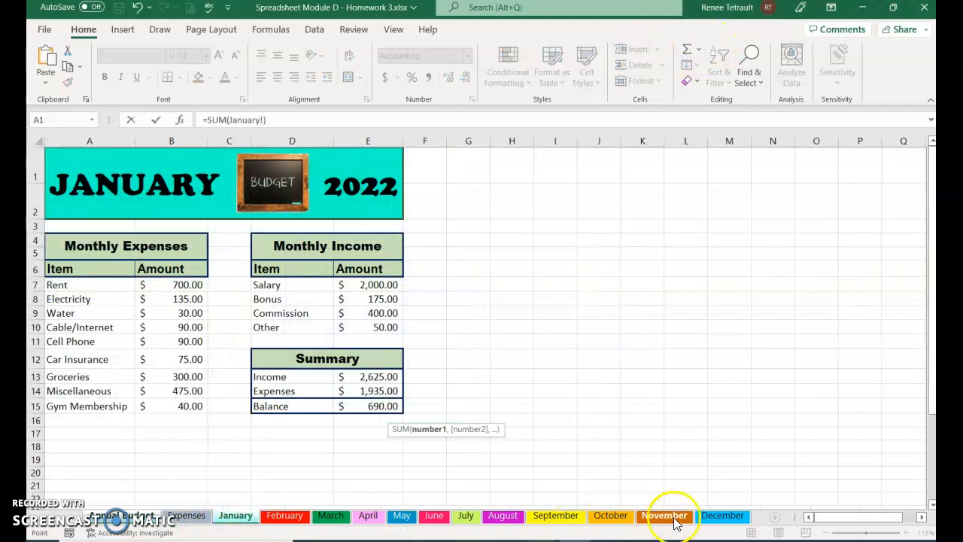
{"action": "left_click", "coordinate": [722, 515], "text": "shift"}
{"action": "left_click", "coordinate": [358, 378]}
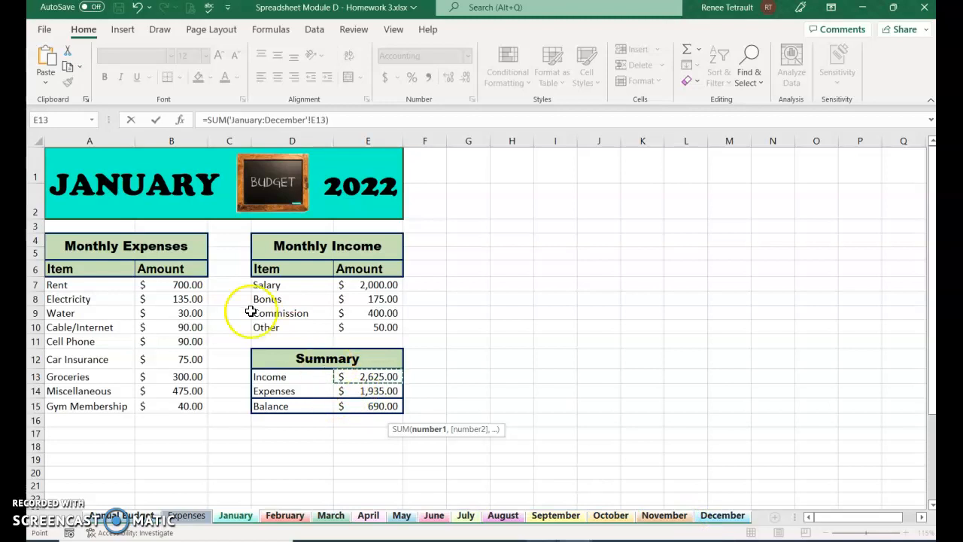
{"action": "left_click", "coordinate": [155, 120]}
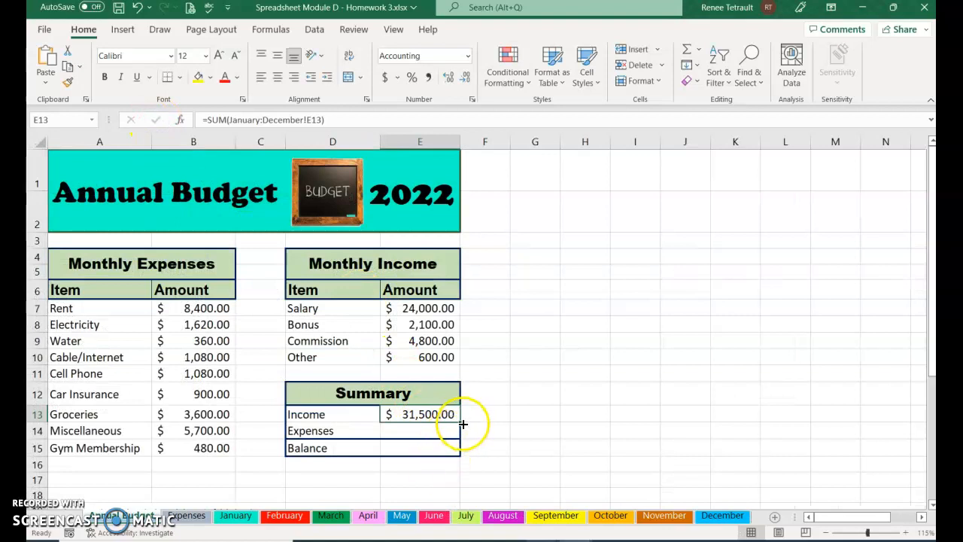
- Fill the Income formula in E13 down to Balance cell E15, filling without formatting
{"action": "left_click_drag", "start_coordinate": [462, 424], "coordinate": [459, 456]}
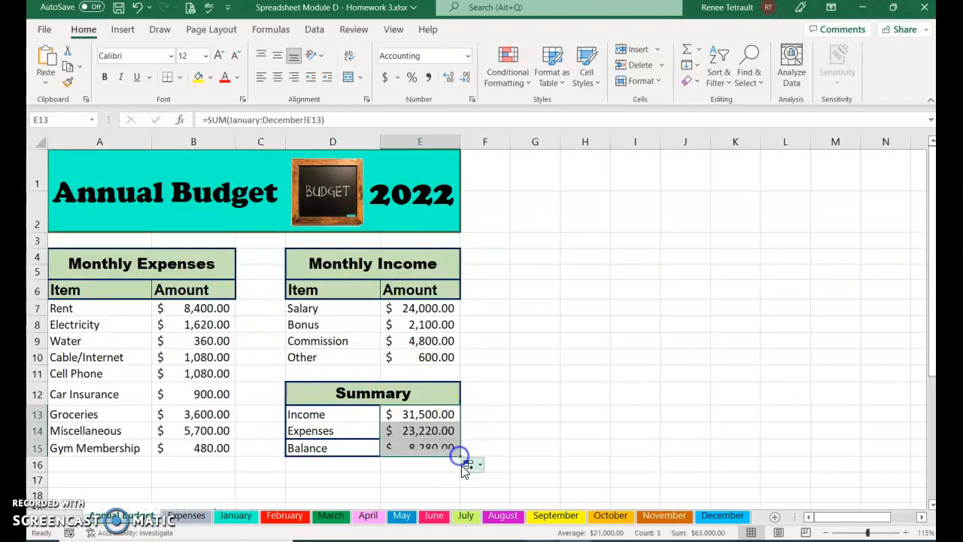
{"action": "left_click", "coordinate": [472, 466]}
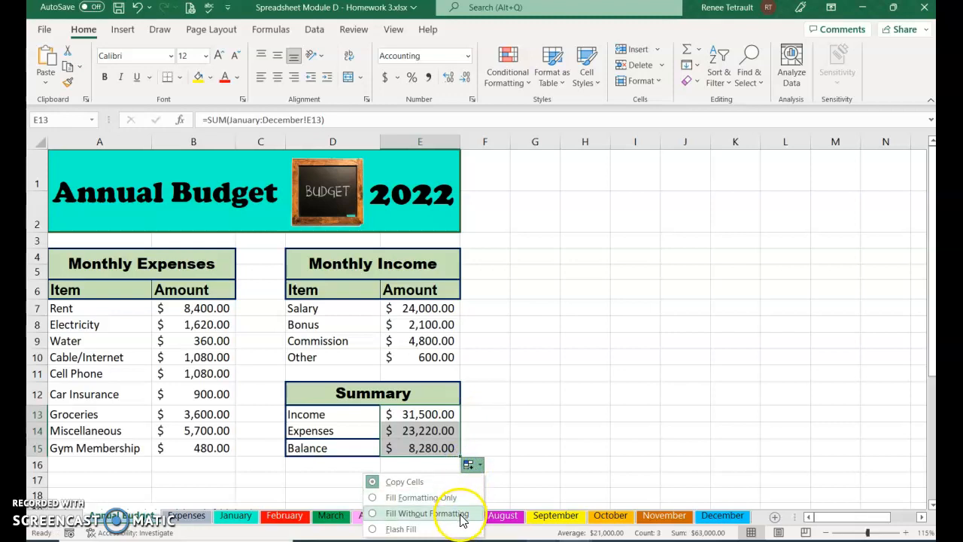
{"action": "left_click", "coordinate": [461, 513]}
{"action": "left_click", "coordinate": [491, 447]}
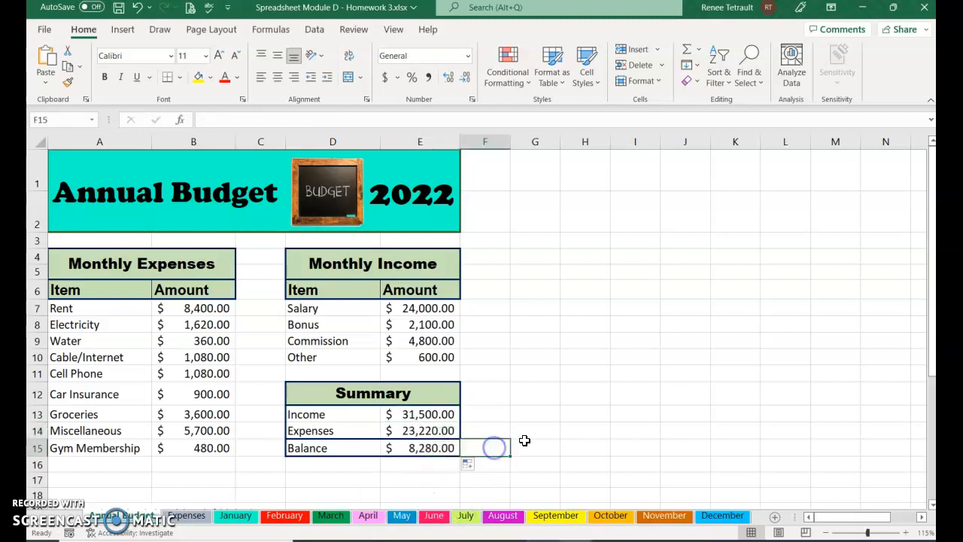
{"action": "left_click", "coordinate": [419, 412]}
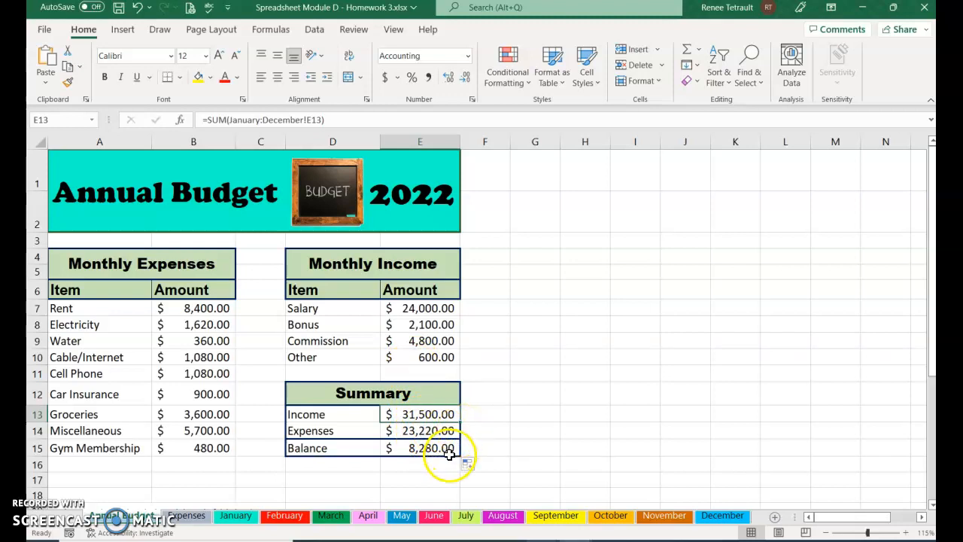
{"action": "left_click", "coordinate": [531, 428]}
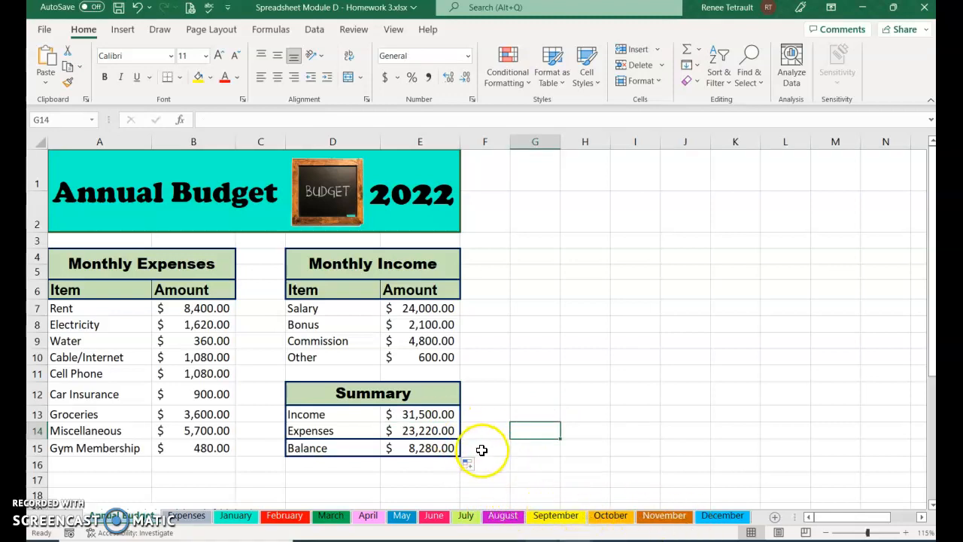
- Group the September through December sheets and set the Rent amount in B7 to 750 on all of them
{"action": "left_click", "coordinate": [555, 518]}
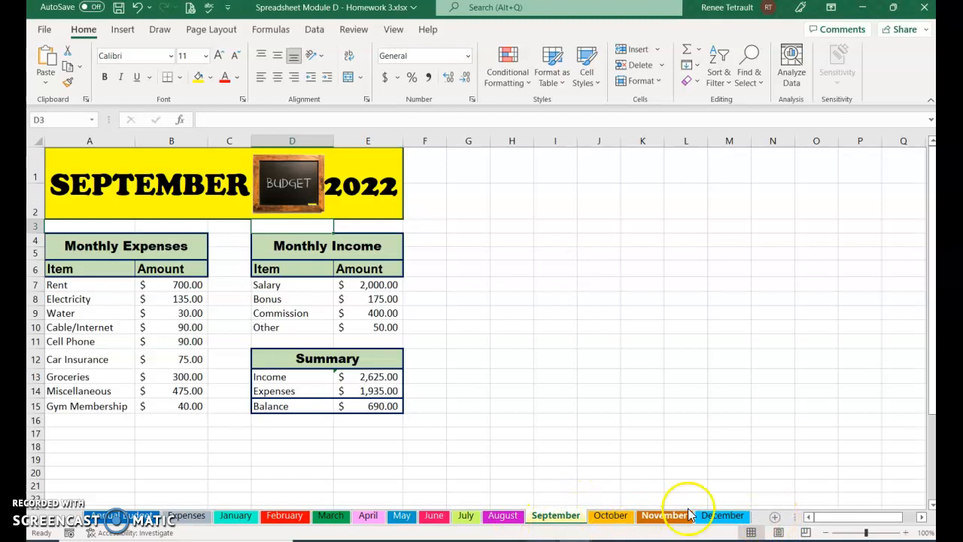
{"action": "left_click", "coordinate": [724, 516], "text": "shift"}
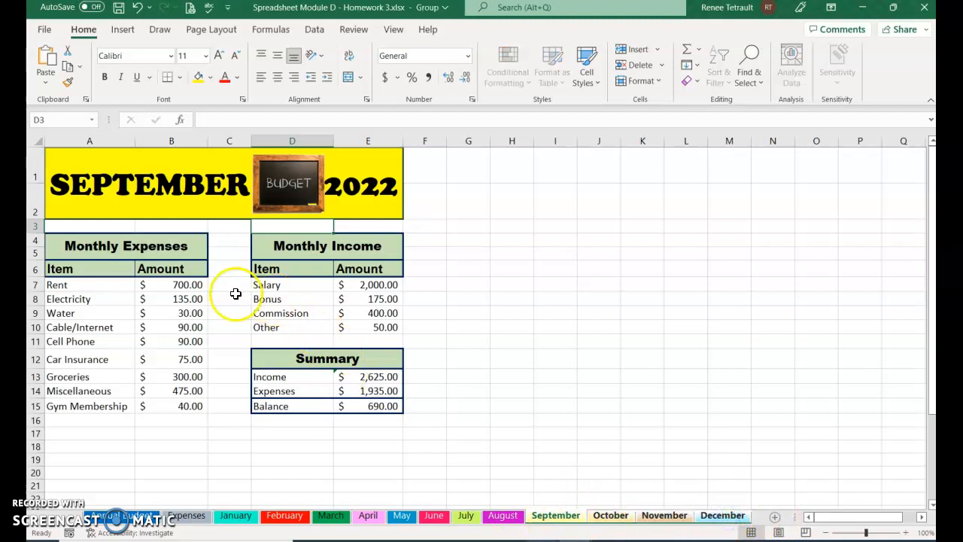
{"action": "left_click", "coordinate": [186, 286]}
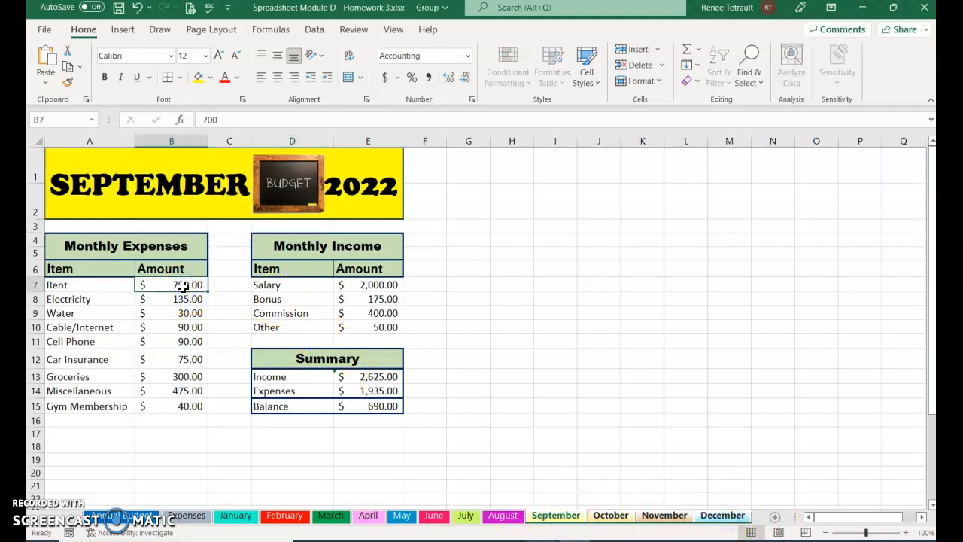
{"action": "type", "text": "750"}
{"action": "key", "text": "Return"}
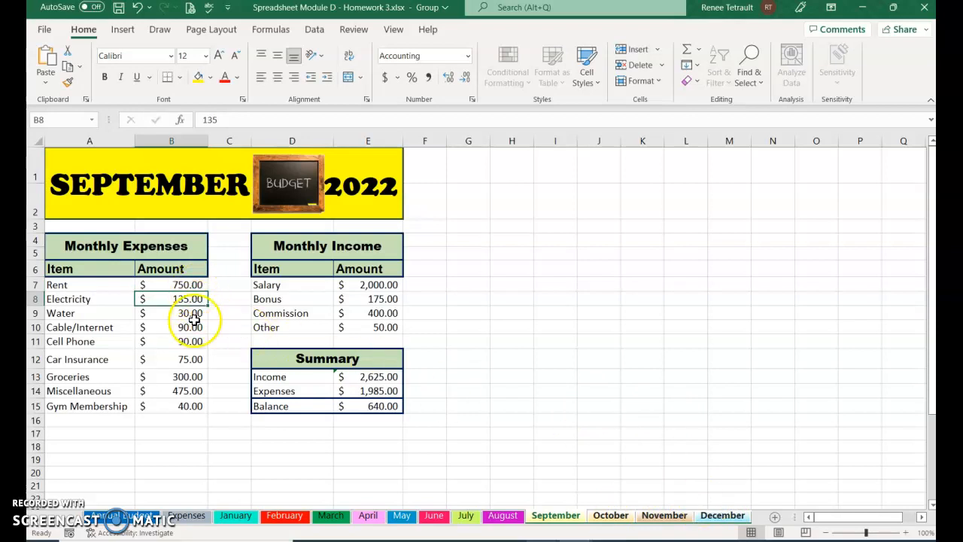
- Clear the Gym Membership amount in B15 on the grouped September through December sheets and ungroup the sheets
{"action": "left_click", "coordinate": [189, 406]}
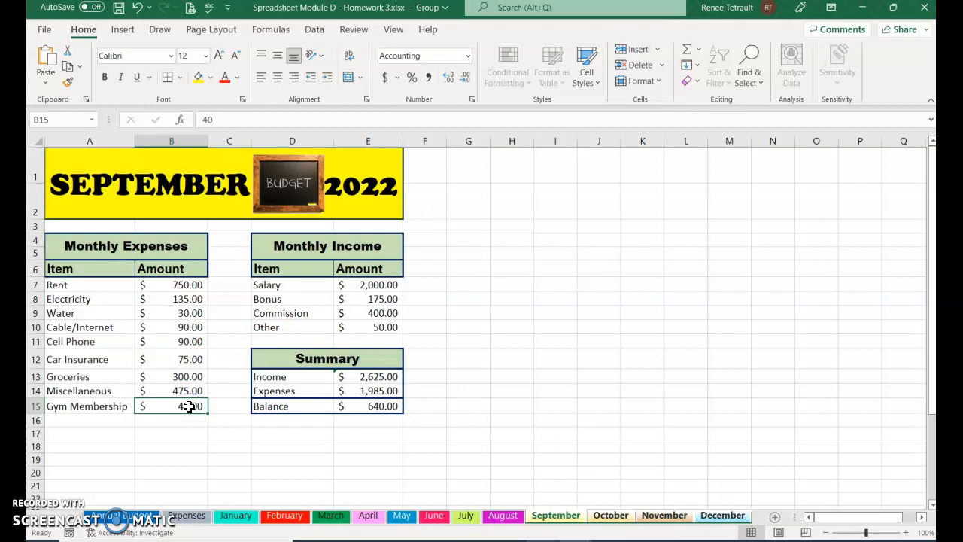
{"action": "key", "text": "Delete"}
{"action": "right_click", "coordinate": [617, 521]}
{"action": "left_click", "coordinate": [641, 507]}
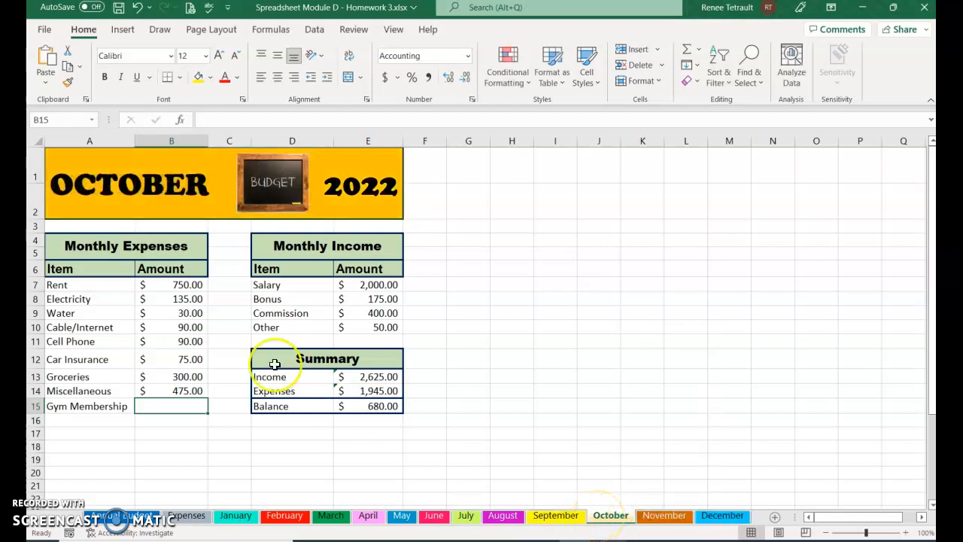
- Check the rent and gym membership amounts on the November, December, August and Annual Budget sheets
{"action": "left_click", "coordinate": [643, 515]}
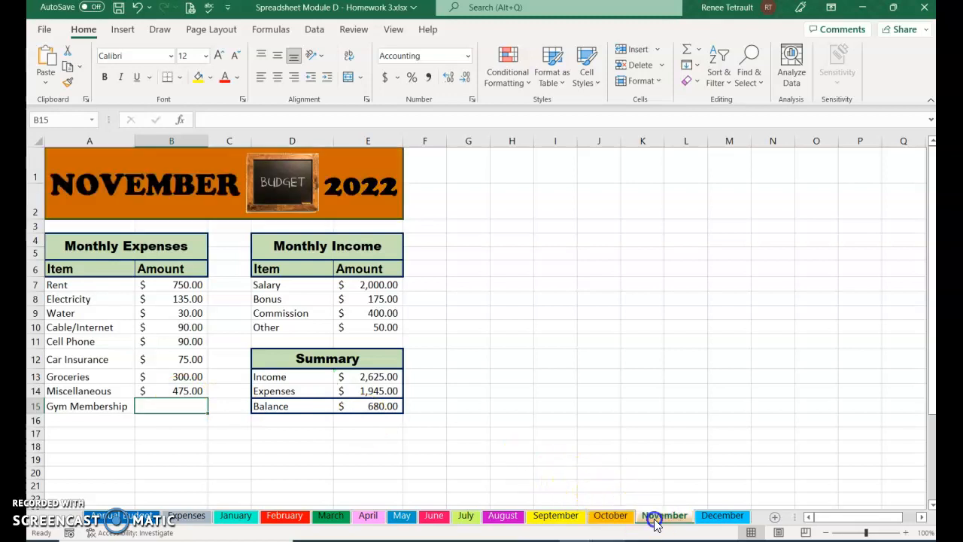
{"action": "left_click", "coordinate": [730, 517]}
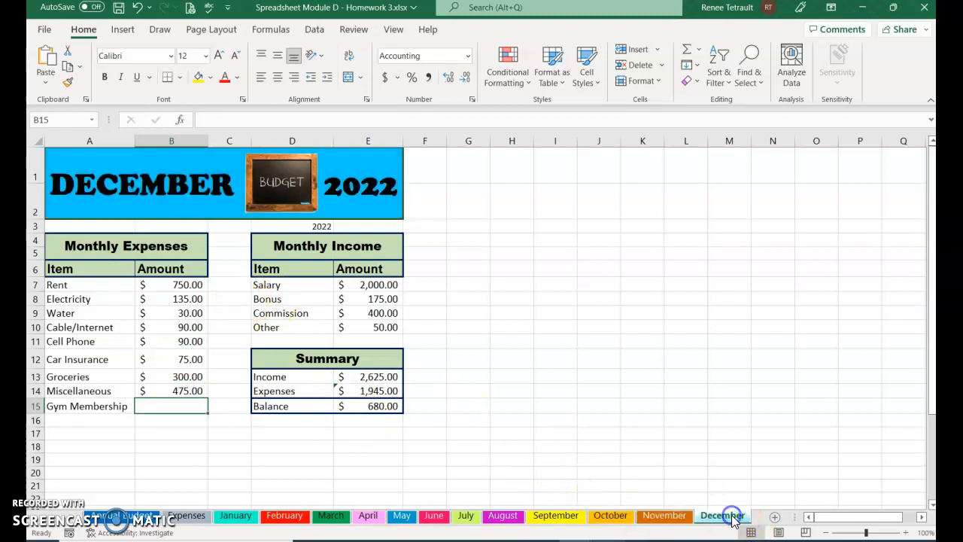
{"action": "left_click", "coordinate": [504, 516]}
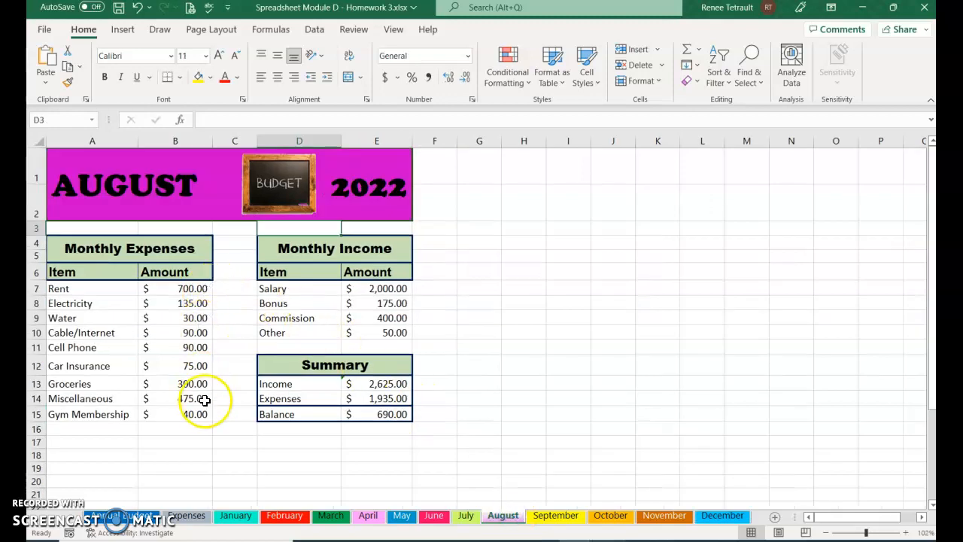
{"action": "left_click", "coordinate": [111, 517]}
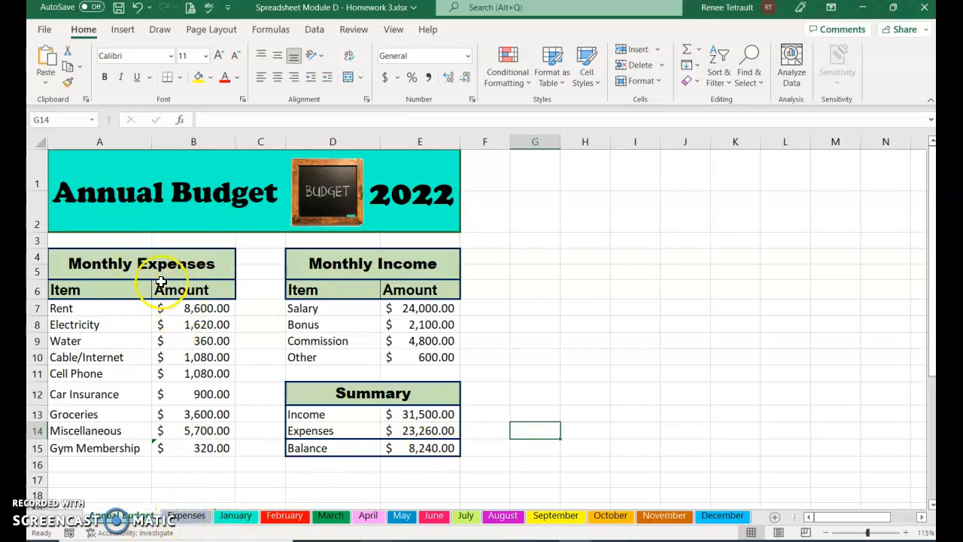
- On the Expenses sheet, sum B7 across the January through December sheets in Rent cell B7 and fill the formula down to B15
{"action": "left_click", "coordinate": [186, 516]}
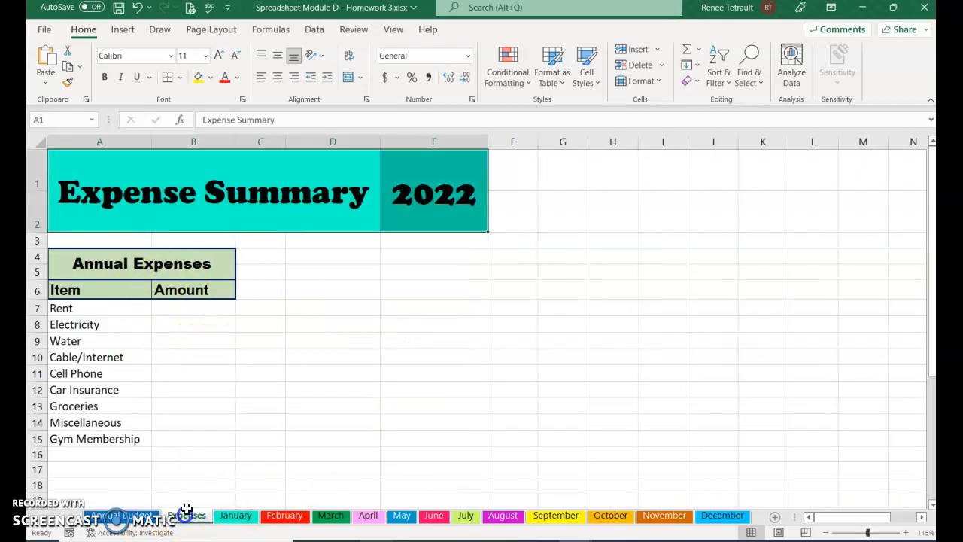
{"action": "left_click", "coordinate": [213, 307]}
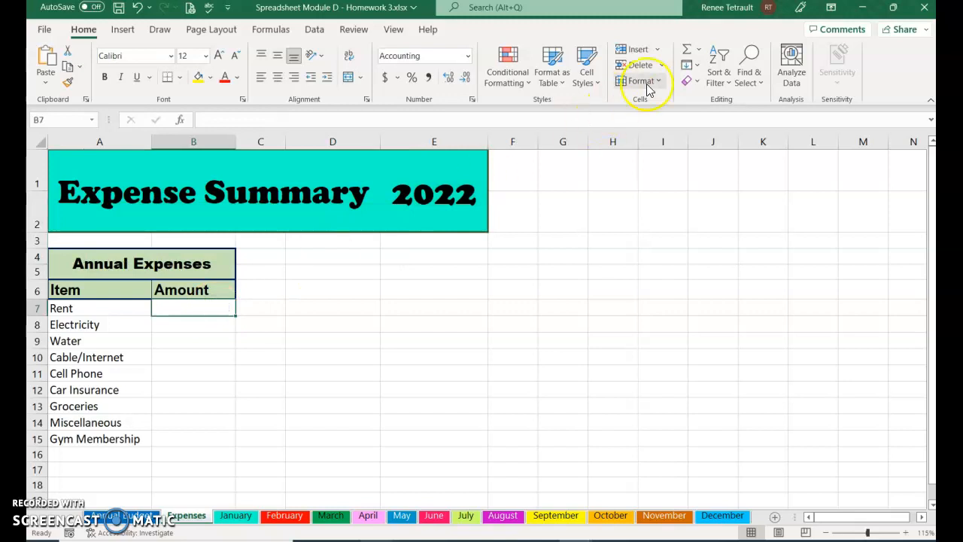
{"action": "left_click", "coordinate": [688, 51]}
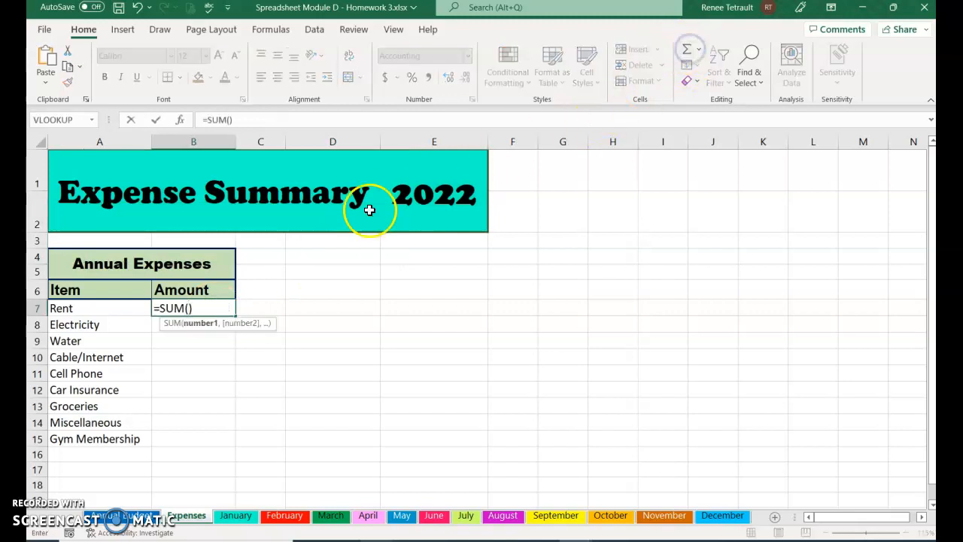
{"action": "left_click", "coordinate": [234, 516]}
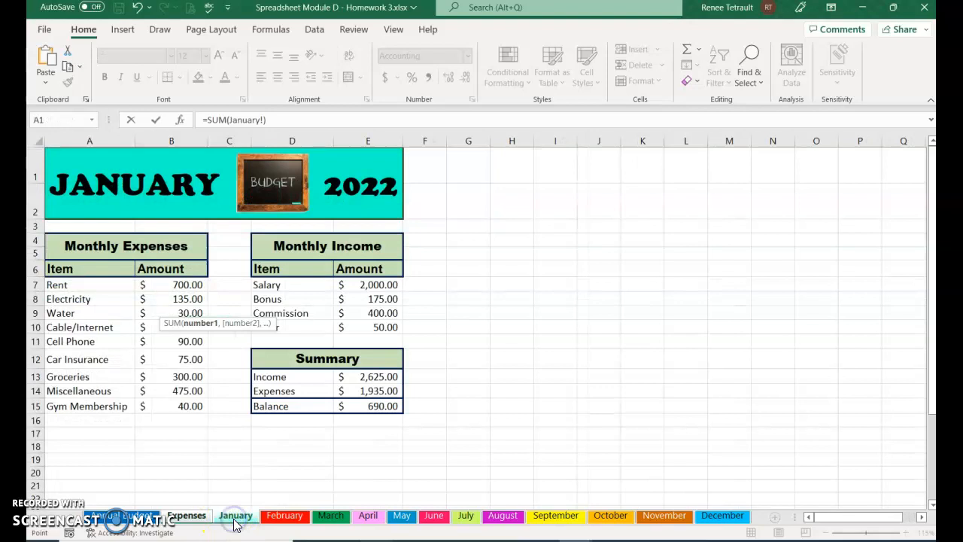
{"action": "left_click", "coordinate": [748, 519], "text": "shift"}
{"action": "left_click", "coordinate": [196, 288]}
{"action": "key", "text": "Return"}
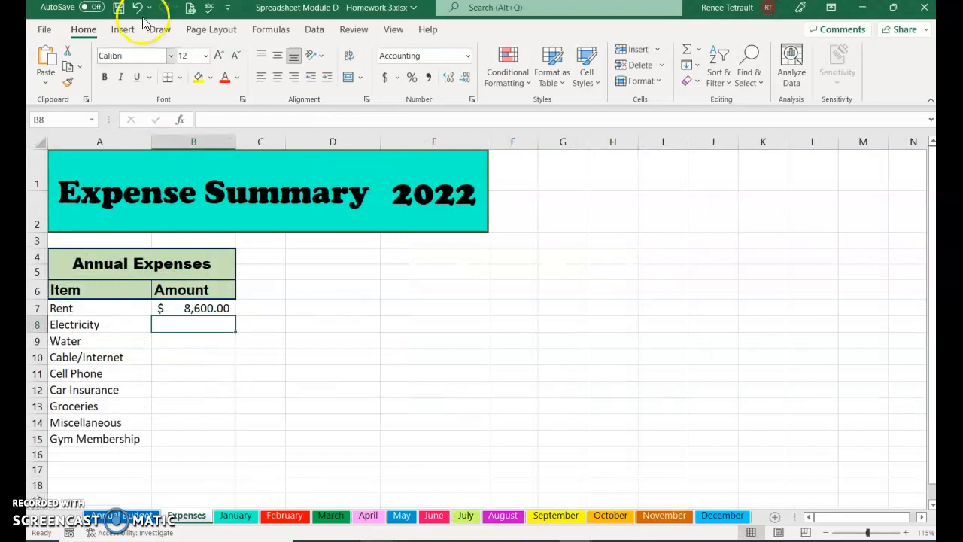
{"action": "left_click", "coordinate": [217, 311]}
{"action": "left_click_drag", "start_coordinate": [233, 316], "coordinate": [235, 318]}
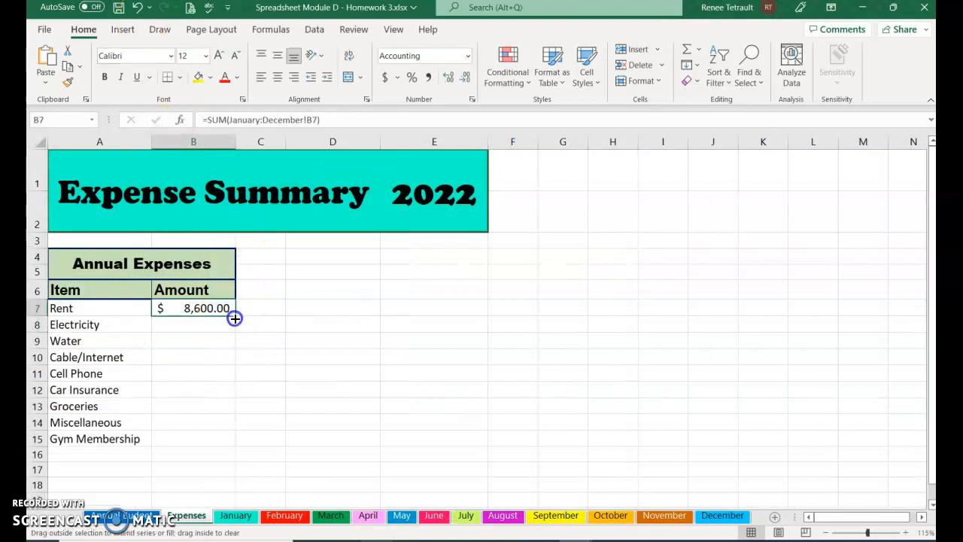
{"action": "double_click", "coordinate": [236, 319]}
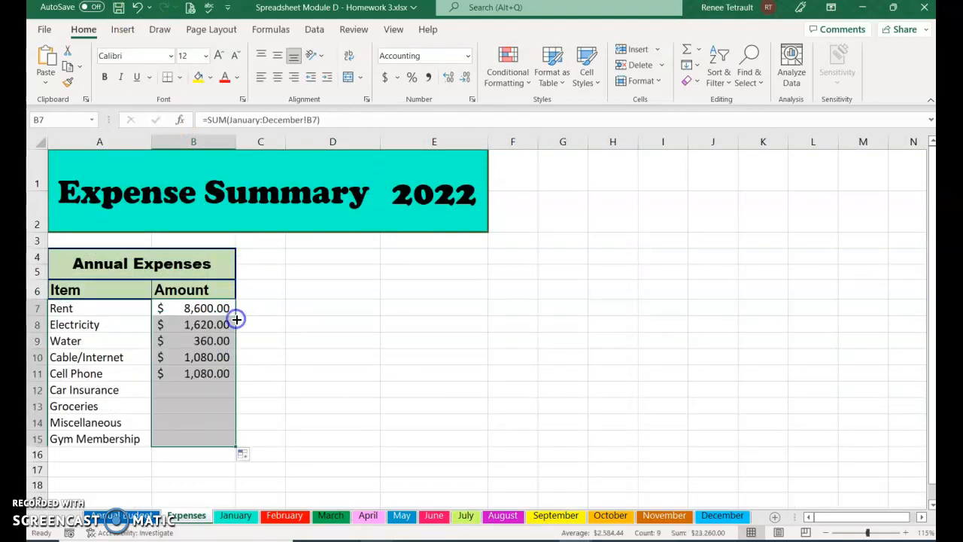
{"action": "left_click", "coordinate": [389, 353]}
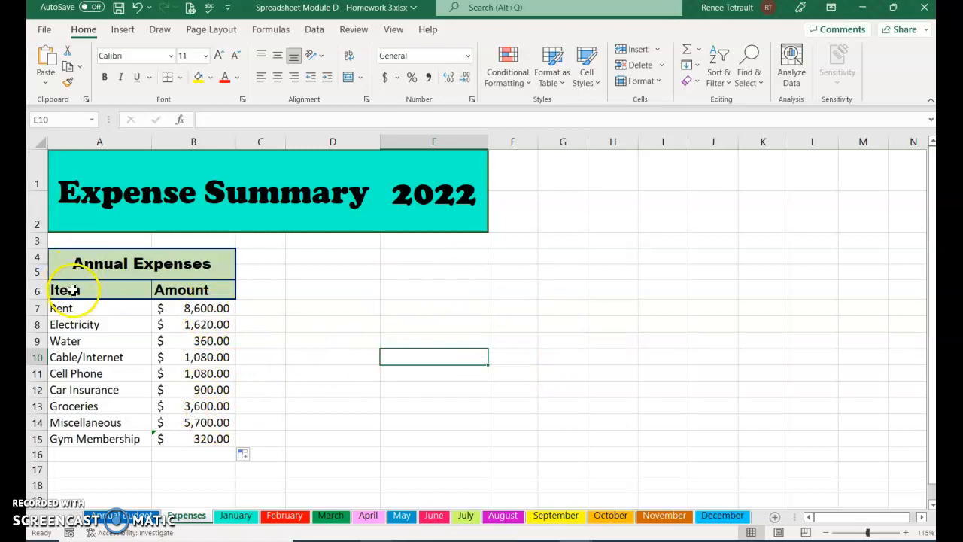
- Insert a 3-D pie chart of the items and amounts in A6:B15 and place it below the Expense Summary banner, beside the table
{"action": "left_click_drag", "start_coordinate": [77, 290], "coordinate": [192, 440]}
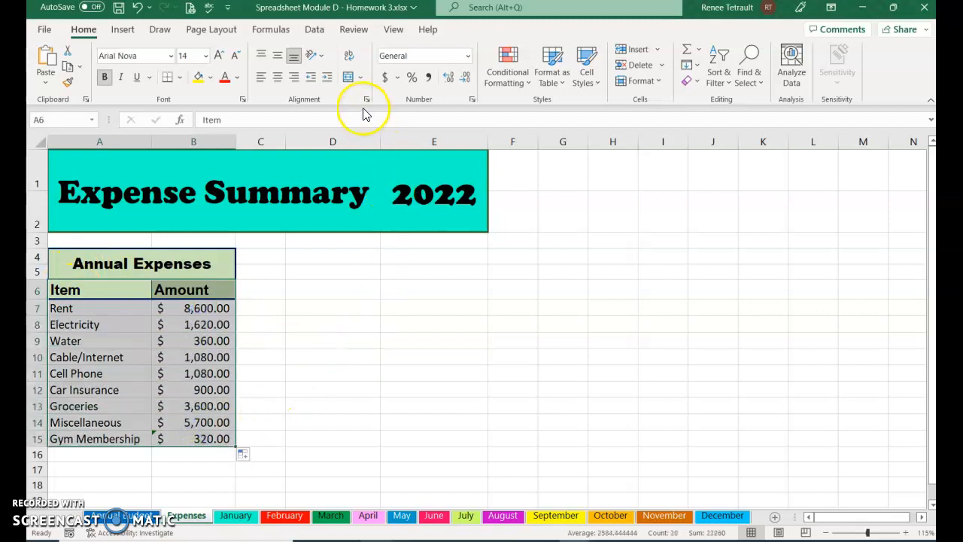
{"action": "left_click", "coordinate": [122, 30]}
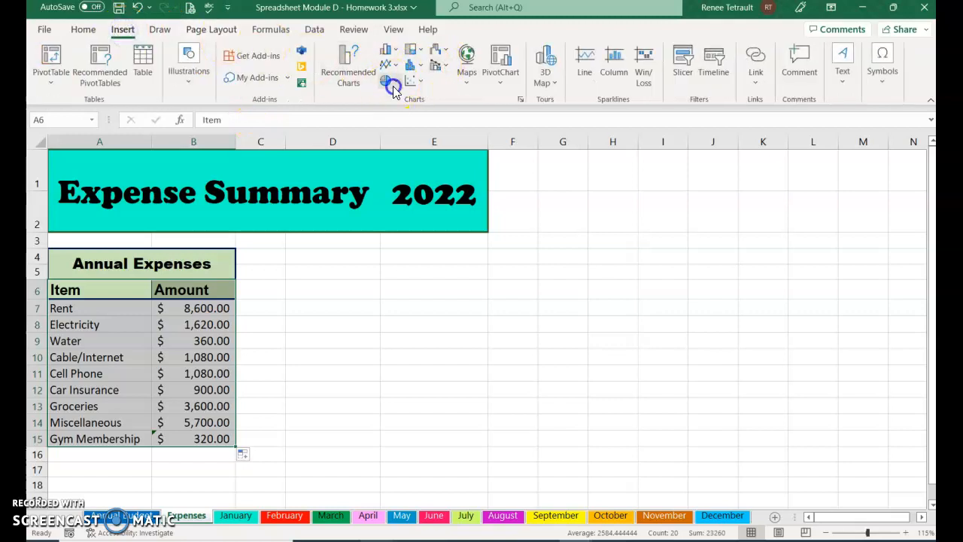
{"action": "left_click", "coordinate": [387, 80]}
{"action": "left_click", "coordinate": [410, 197]}
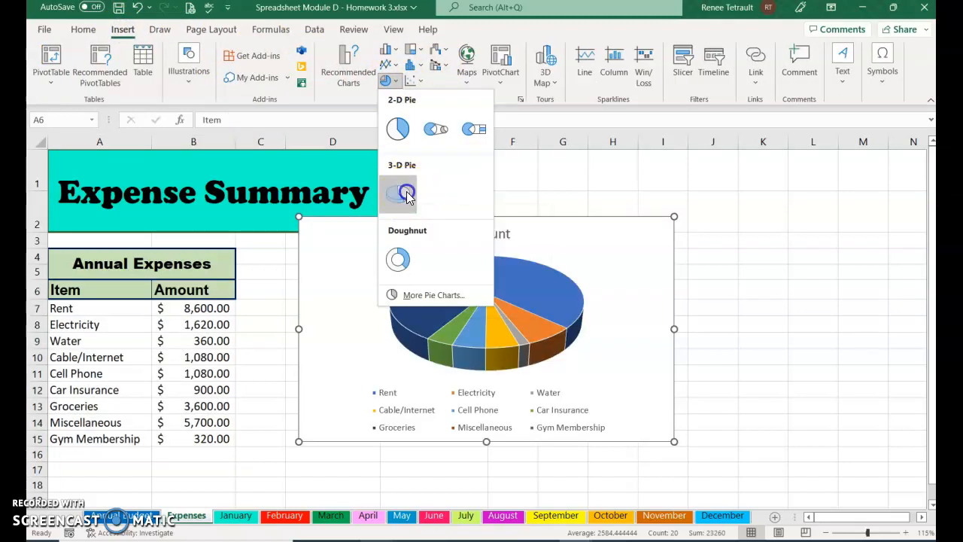
{"action": "left_click_drag", "start_coordinate": [556, 250], "coordinate": [578, 283]}
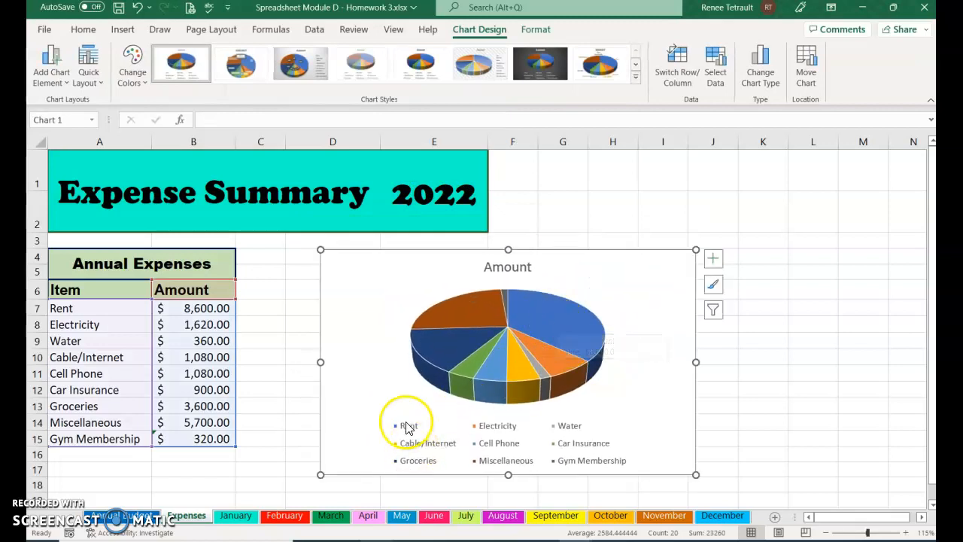
{"action": "mouse_move", "coordinate": [580, 325]}
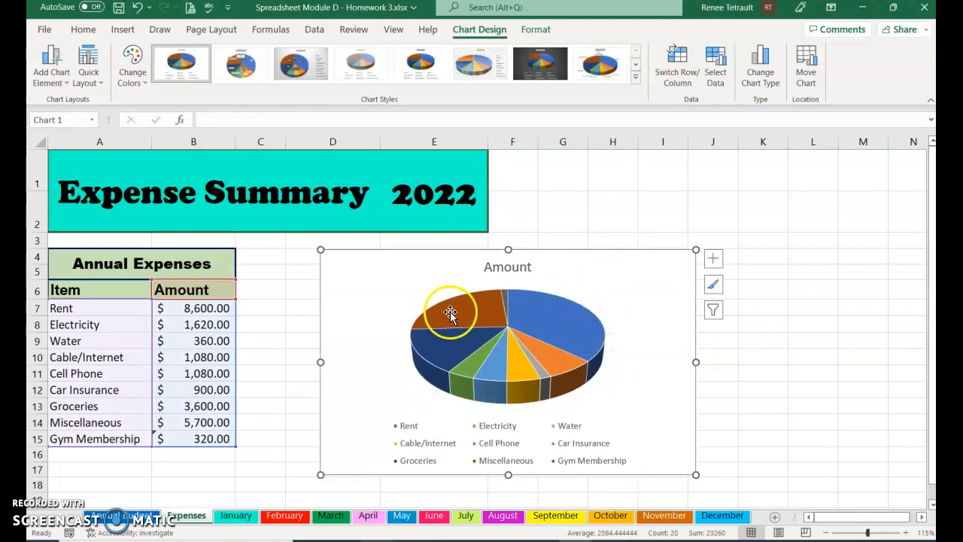
{"action": "mouse_move", "coordinate": [451, 312]}
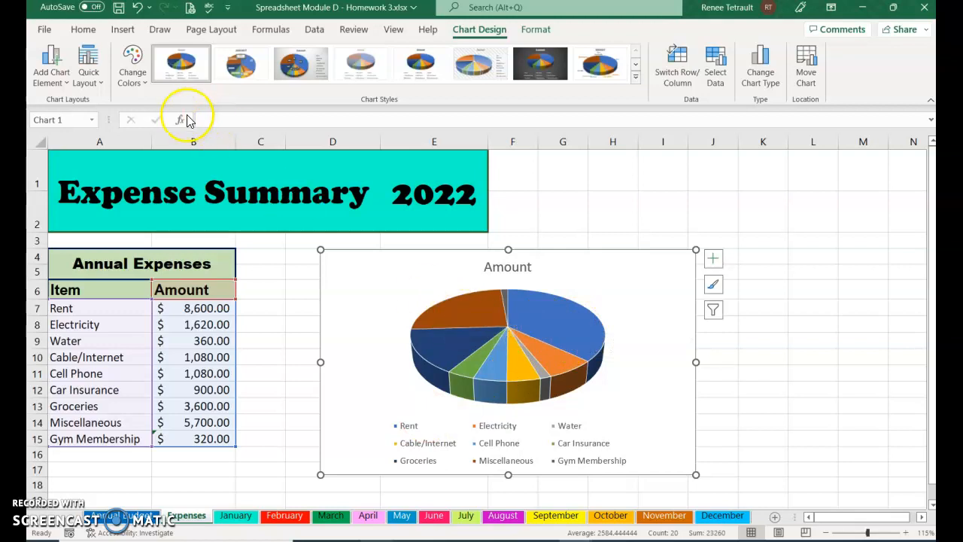
- Apply quick layout Layout 4 to the pie chart for category and value data labels
{"action": "left_click", "coordinate": [94, 81]}
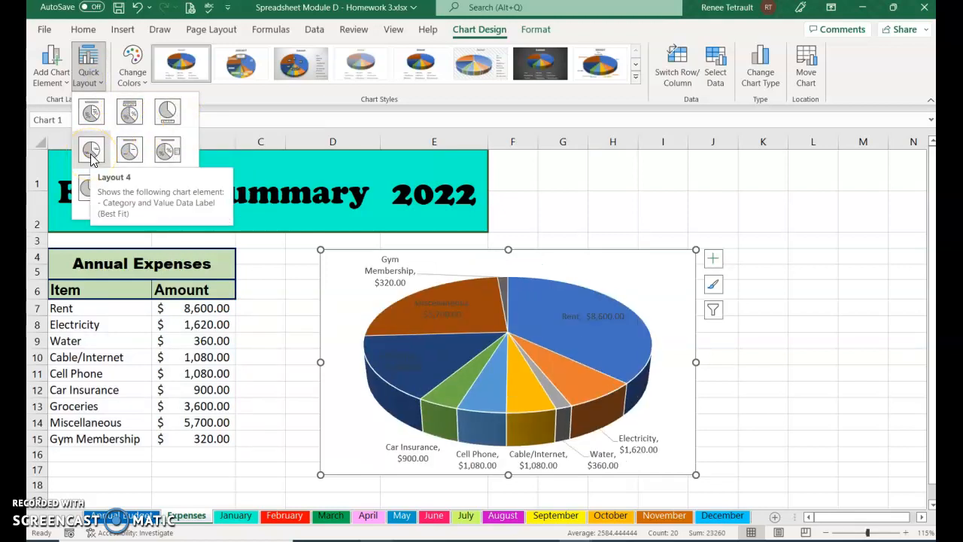
{"action": "left_click", "coordinate": [90, 112]}
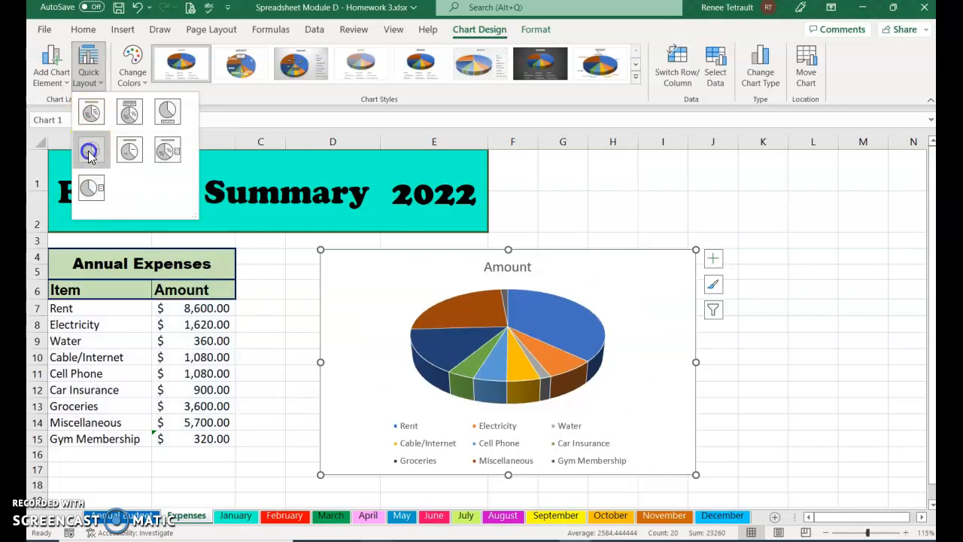
{"action": "left_click", "coordinate": [90, 152]}
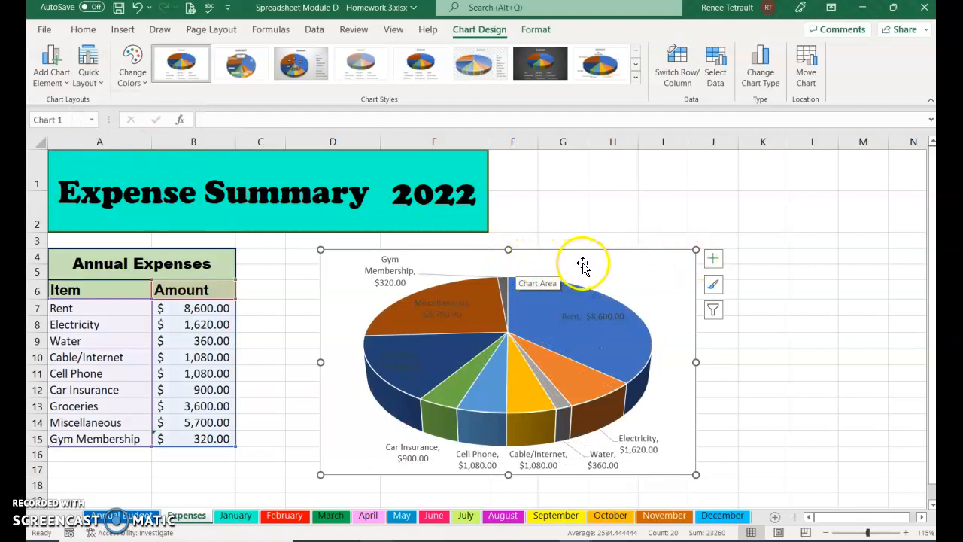
- Add a chart title to the pie chart and change its text to "Annual Expenses"
{"action": "left_click", "coordinate": [713, 261]}
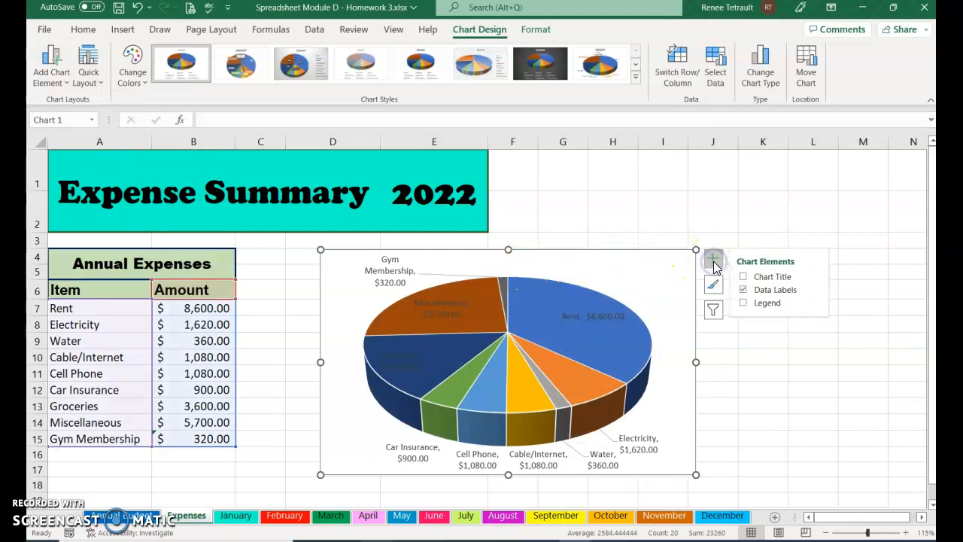
{"action": "left_click", "coordinate": [758, 277]}
{"action": "left_click", "coordinate": [514, 269]}
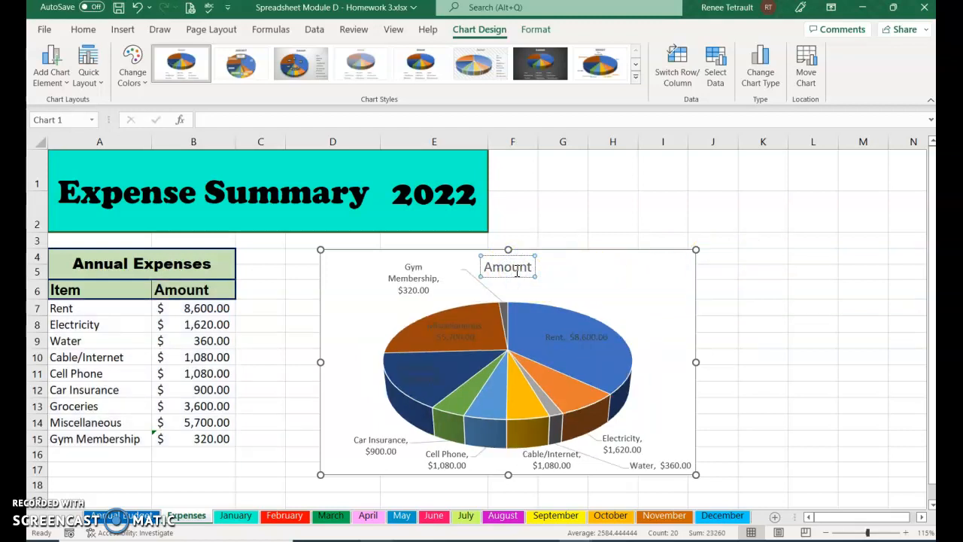
{"action": "left_click", "coordinate": [516, 271]}
{"action": "type", "text": "Annual Expenses"}
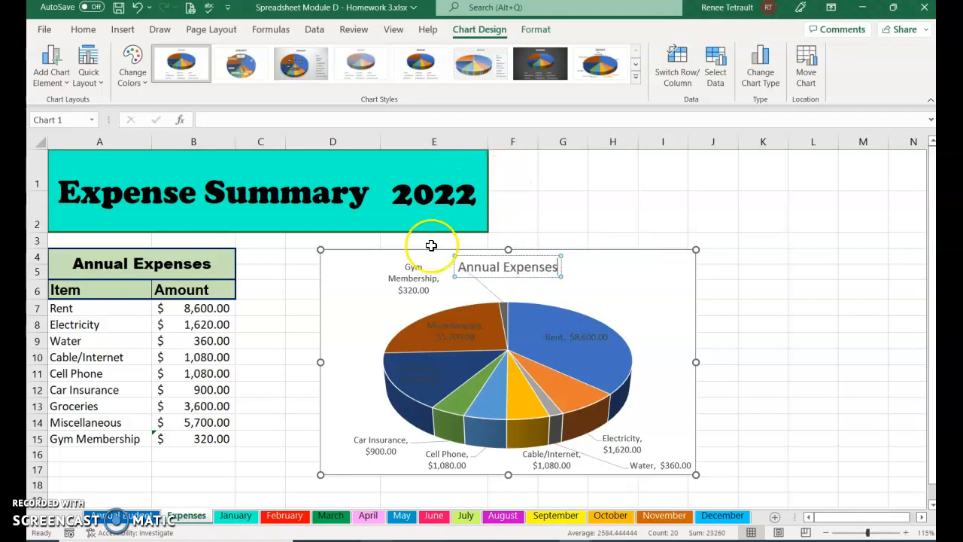
- Finish editing the chart title and review the Annual Budget, Expenses, January and December sheets, ending on Annual Budget
{"action": "left_click", "coordinate": [335, 280]}
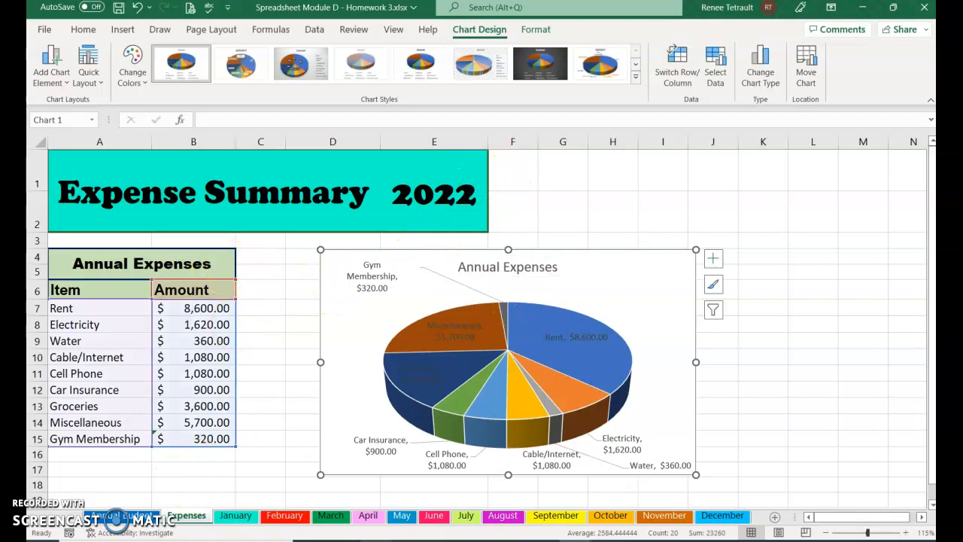
{"action": "left_click", "coordinate": [121, 515]}
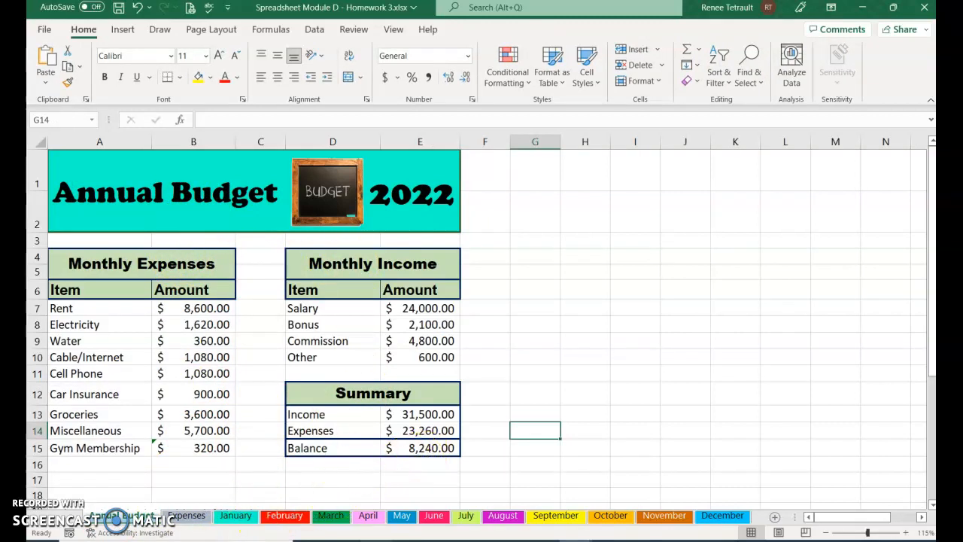
{"action": "left_click", "coordinate": [188, 517]}
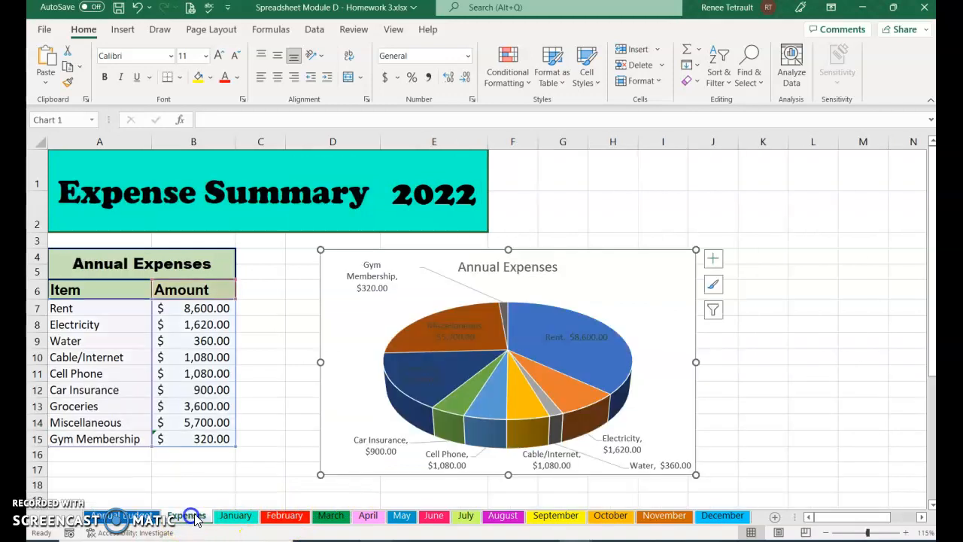
{"action": "left_click", "coordinate": [274, 352]}
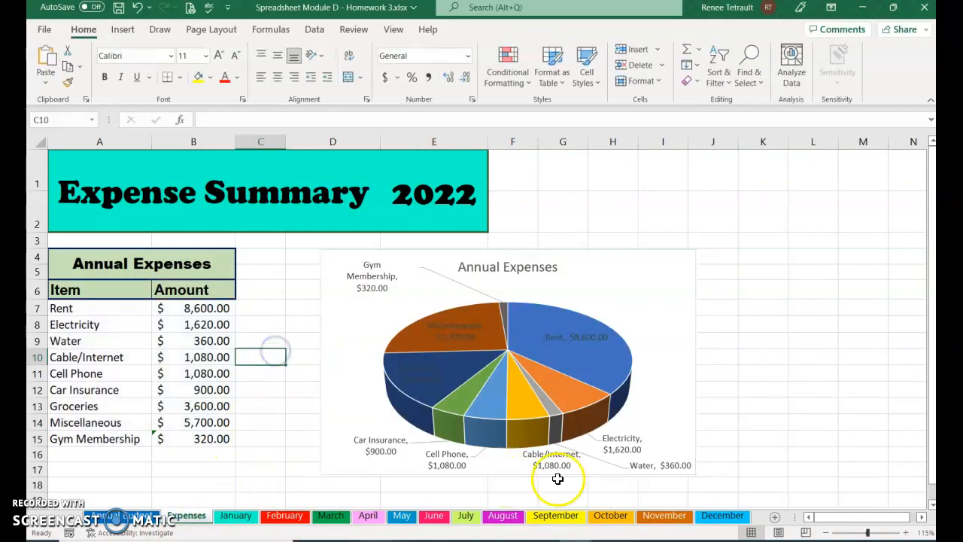
{"action": "left_click", "coordinate": [234, 516]}
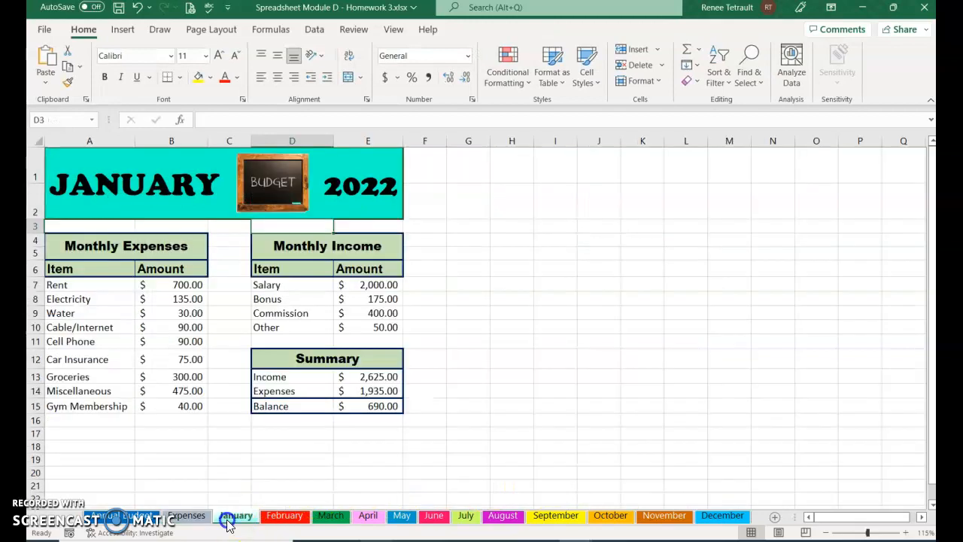
{"action": "left_click", "coordinate": [714, 516]}
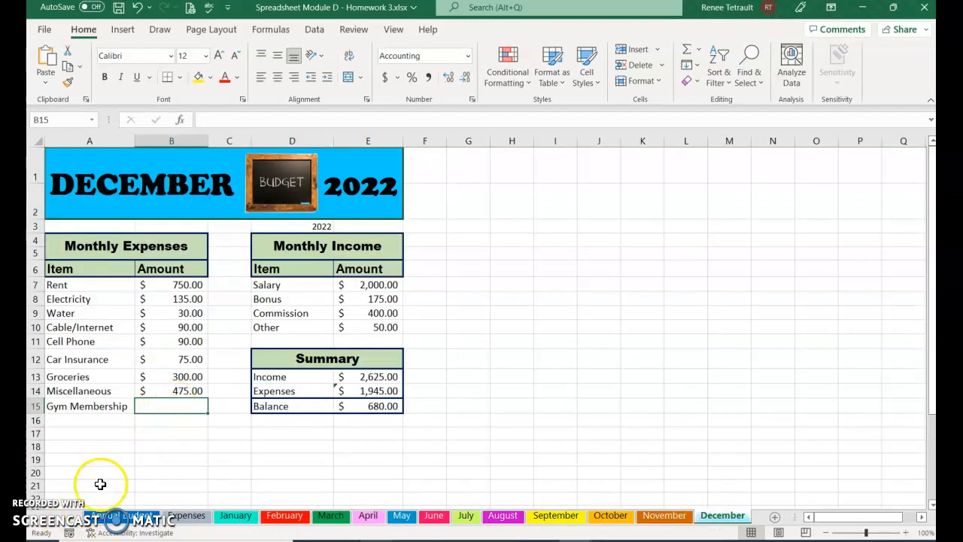
{"action": "left_click", "coordinate": [139, 514]}
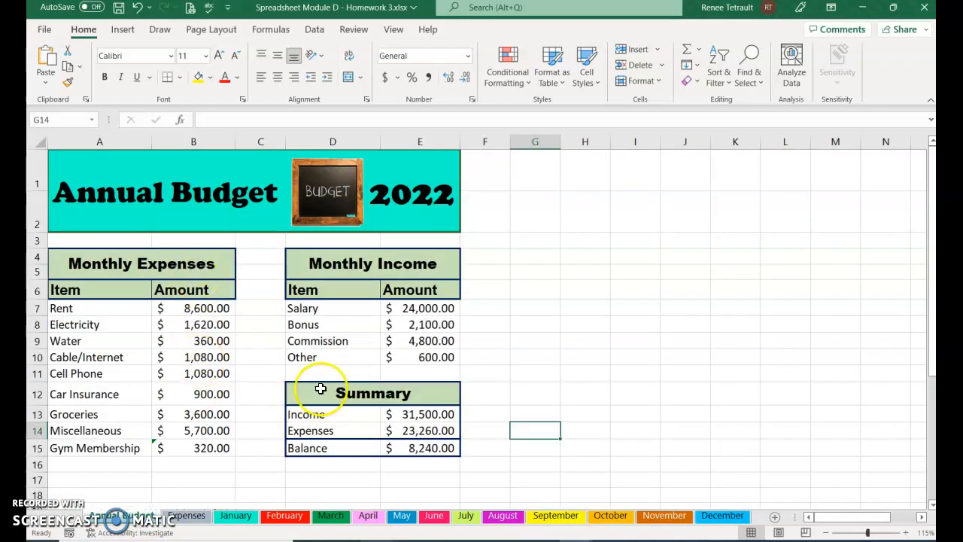